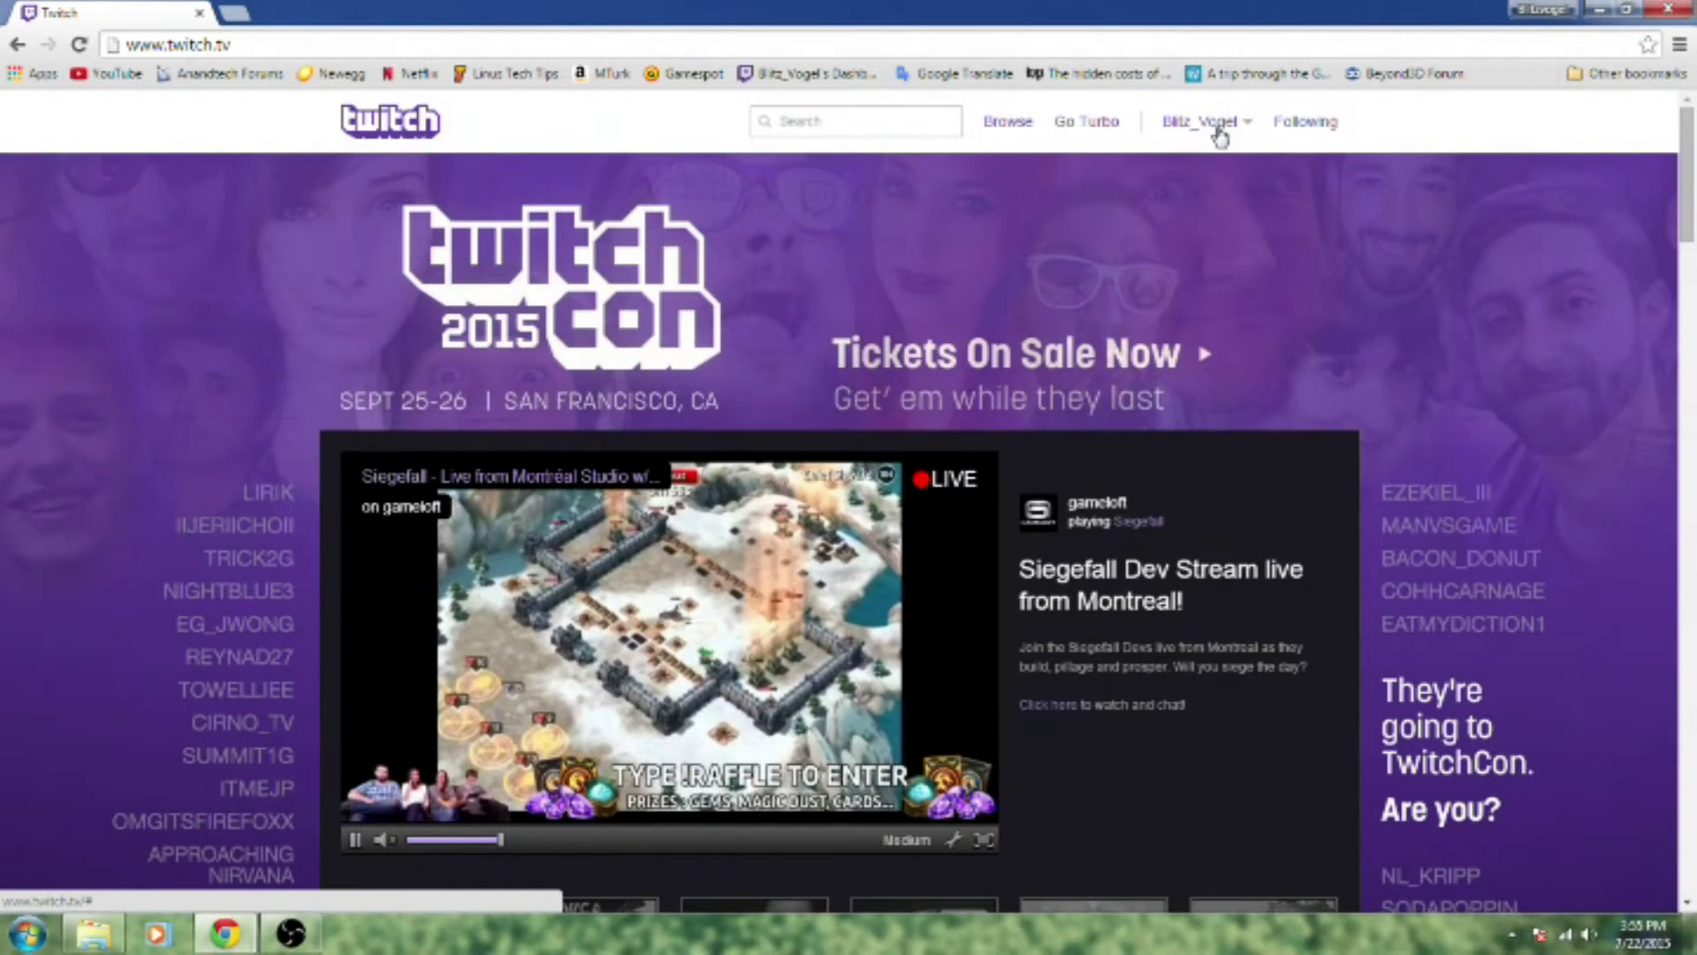
Go to the Twitch channel dashboard's Stream Key section, leaving the key hidden.
click(1221, 128)
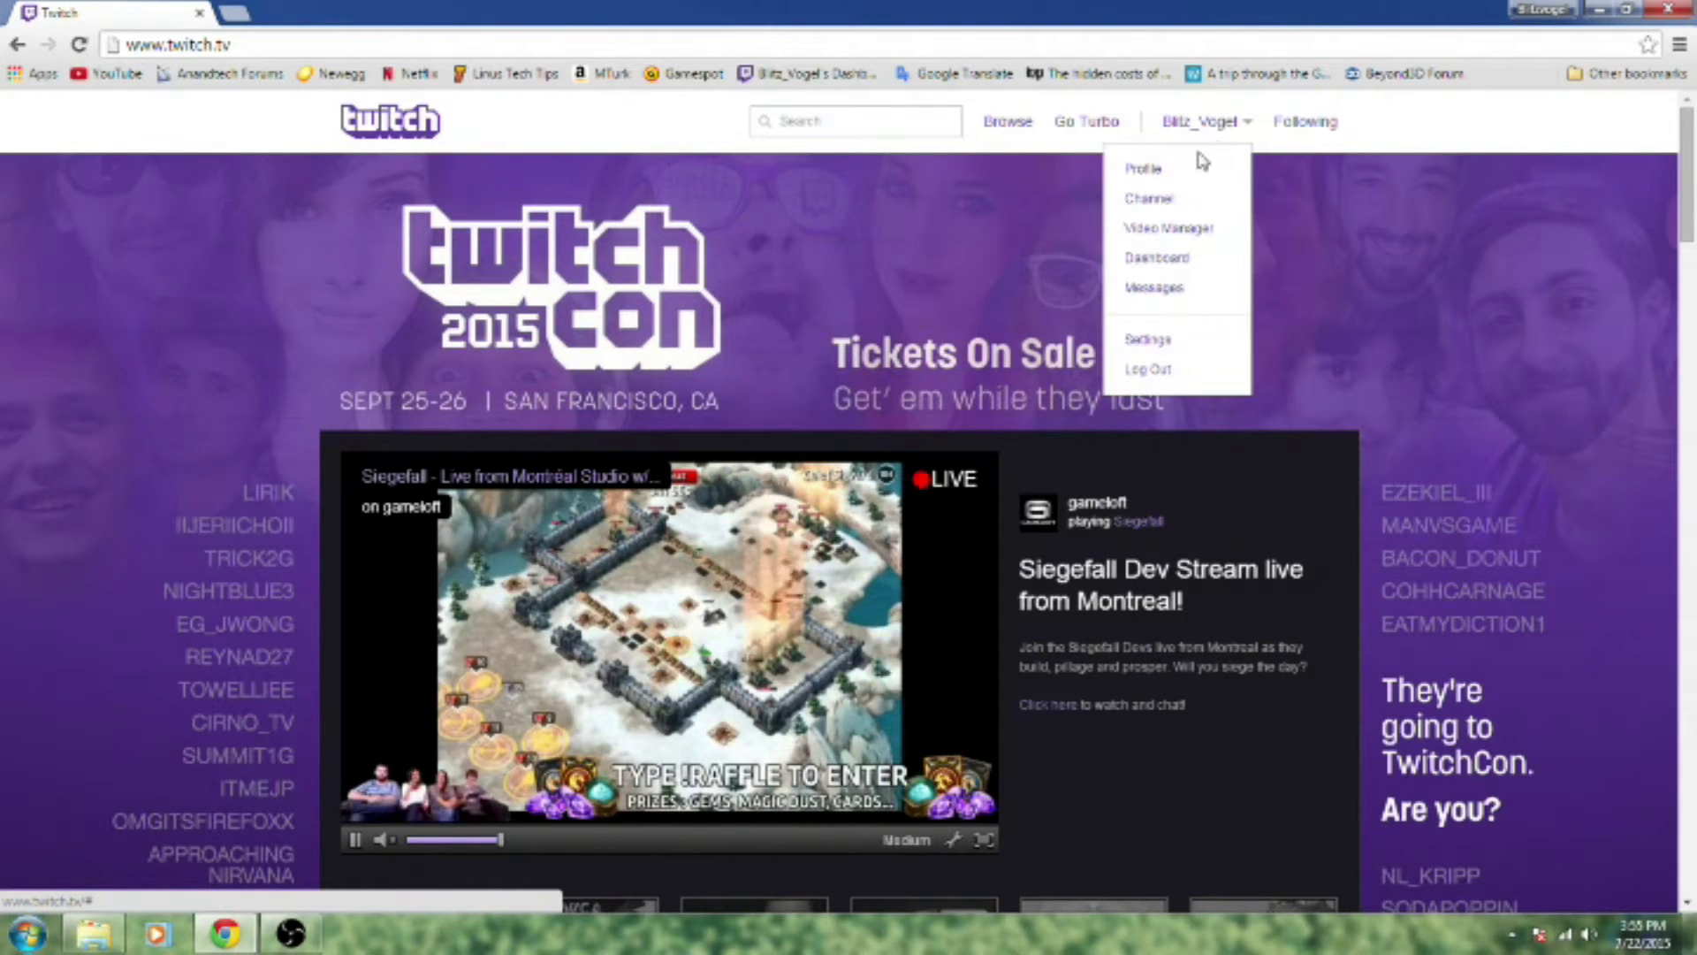
click(1158, 257)
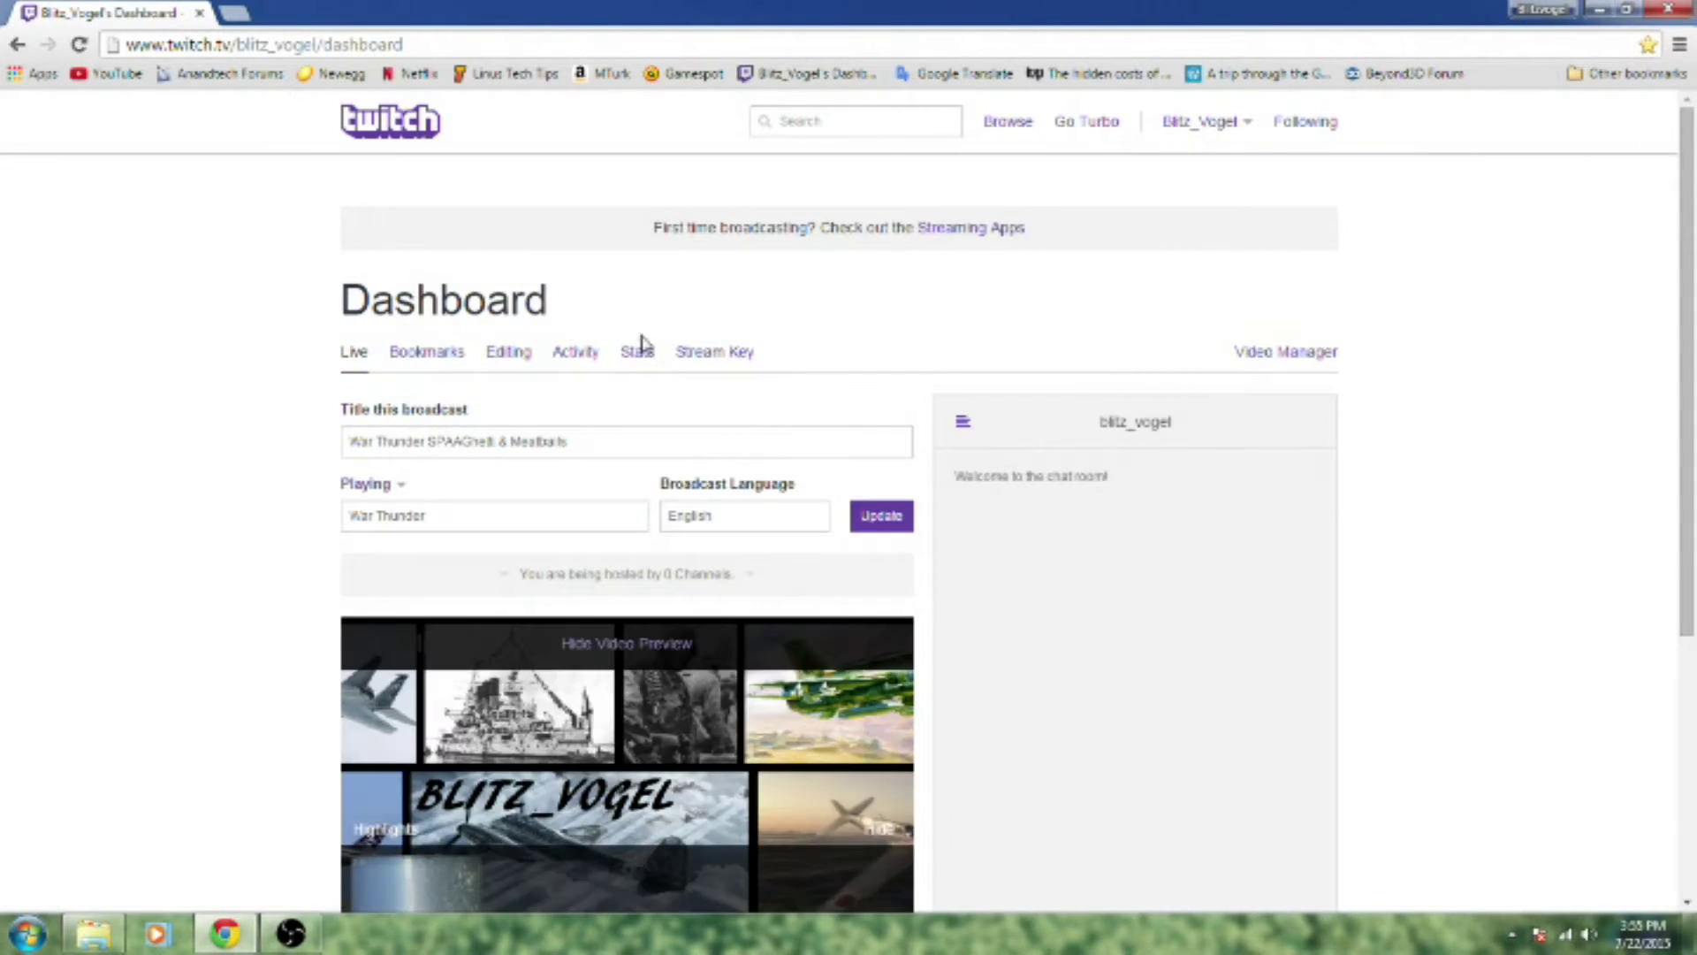
click(715, 351)
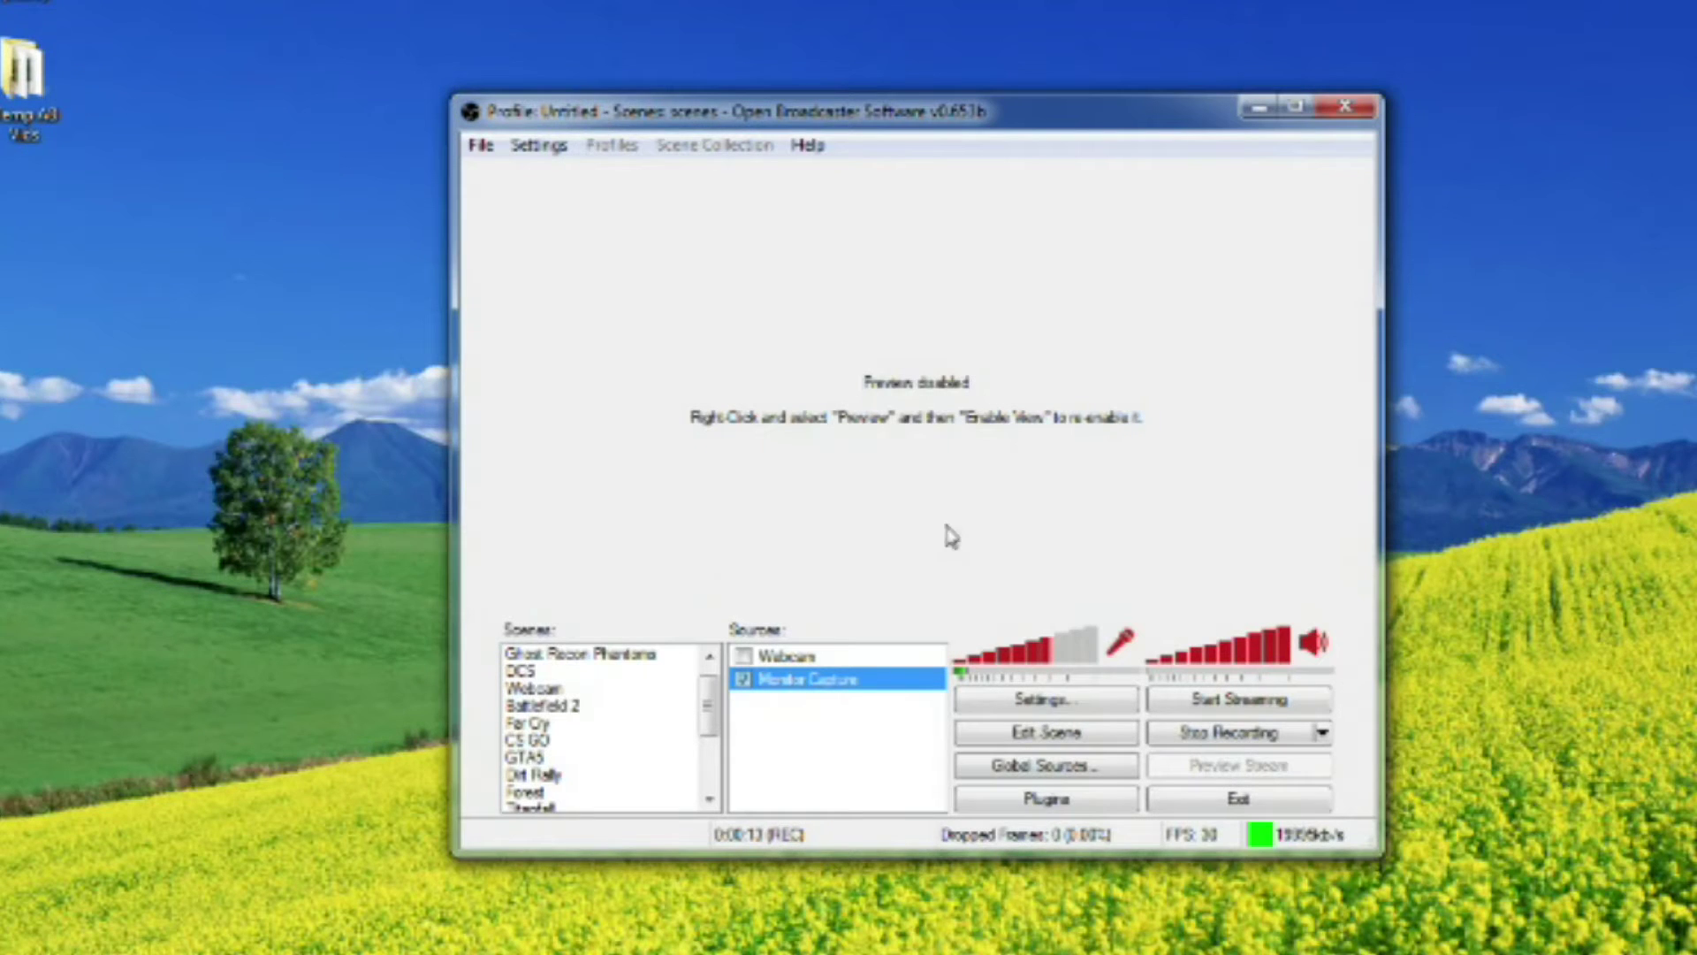
Show the OBS Broadcast Settings: Live Stream to Twitch via US Central: Dallas, TX.
click(1026, 700)
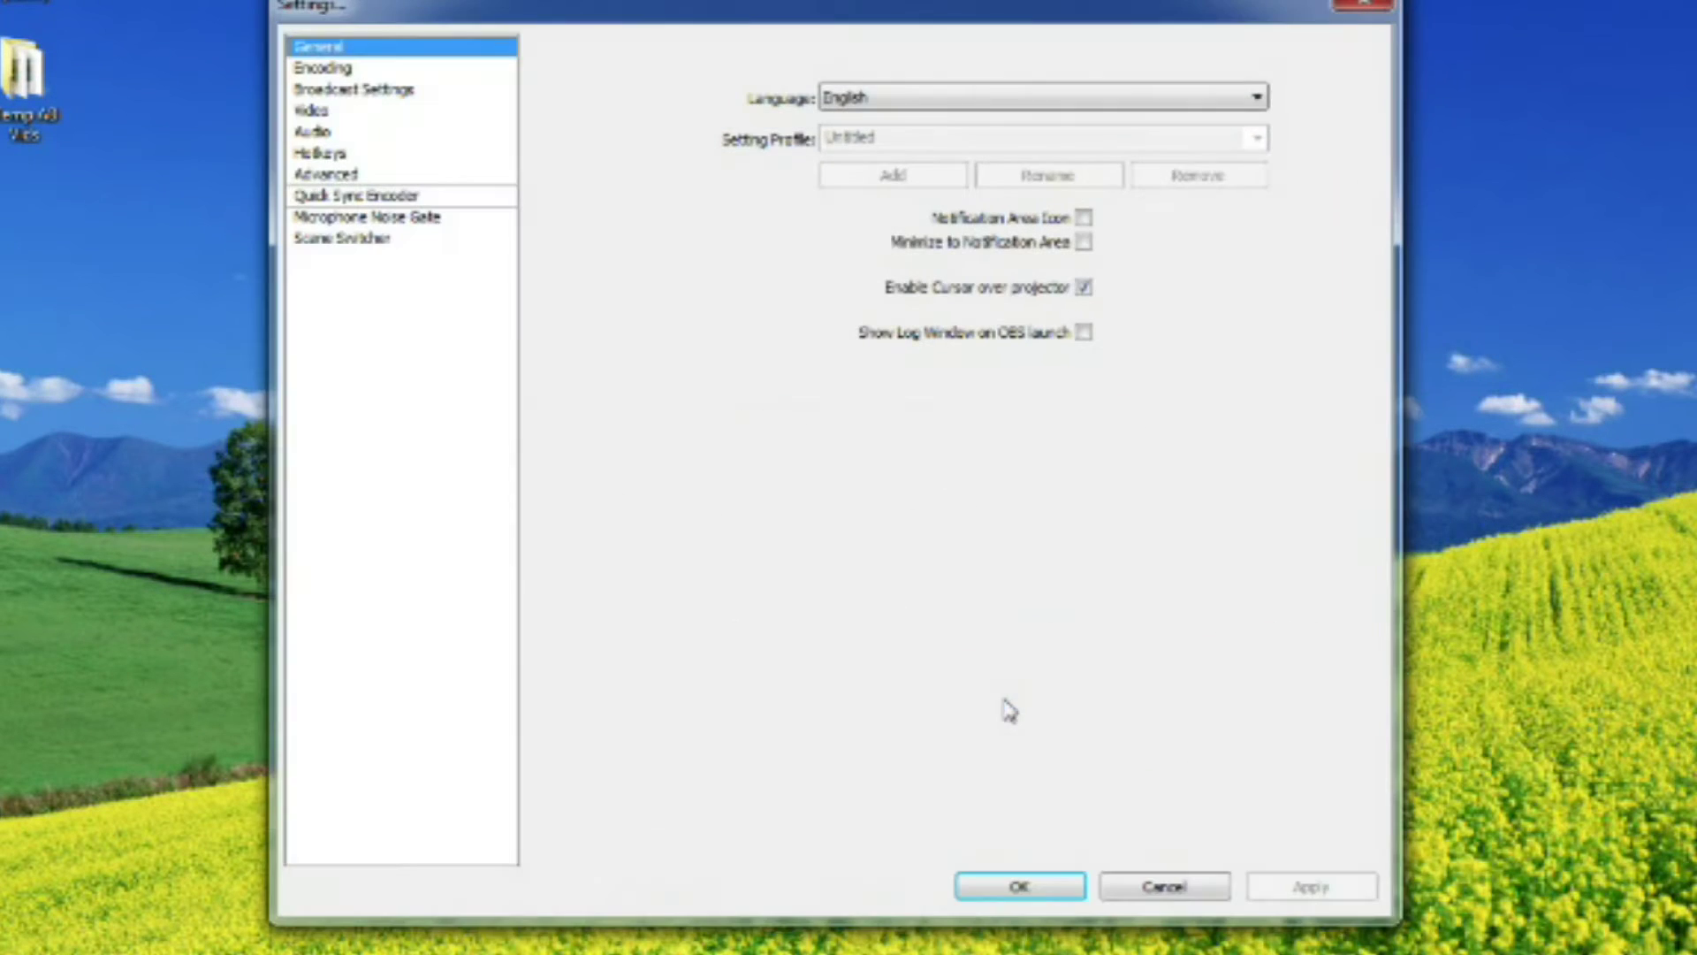
click(454, 92)
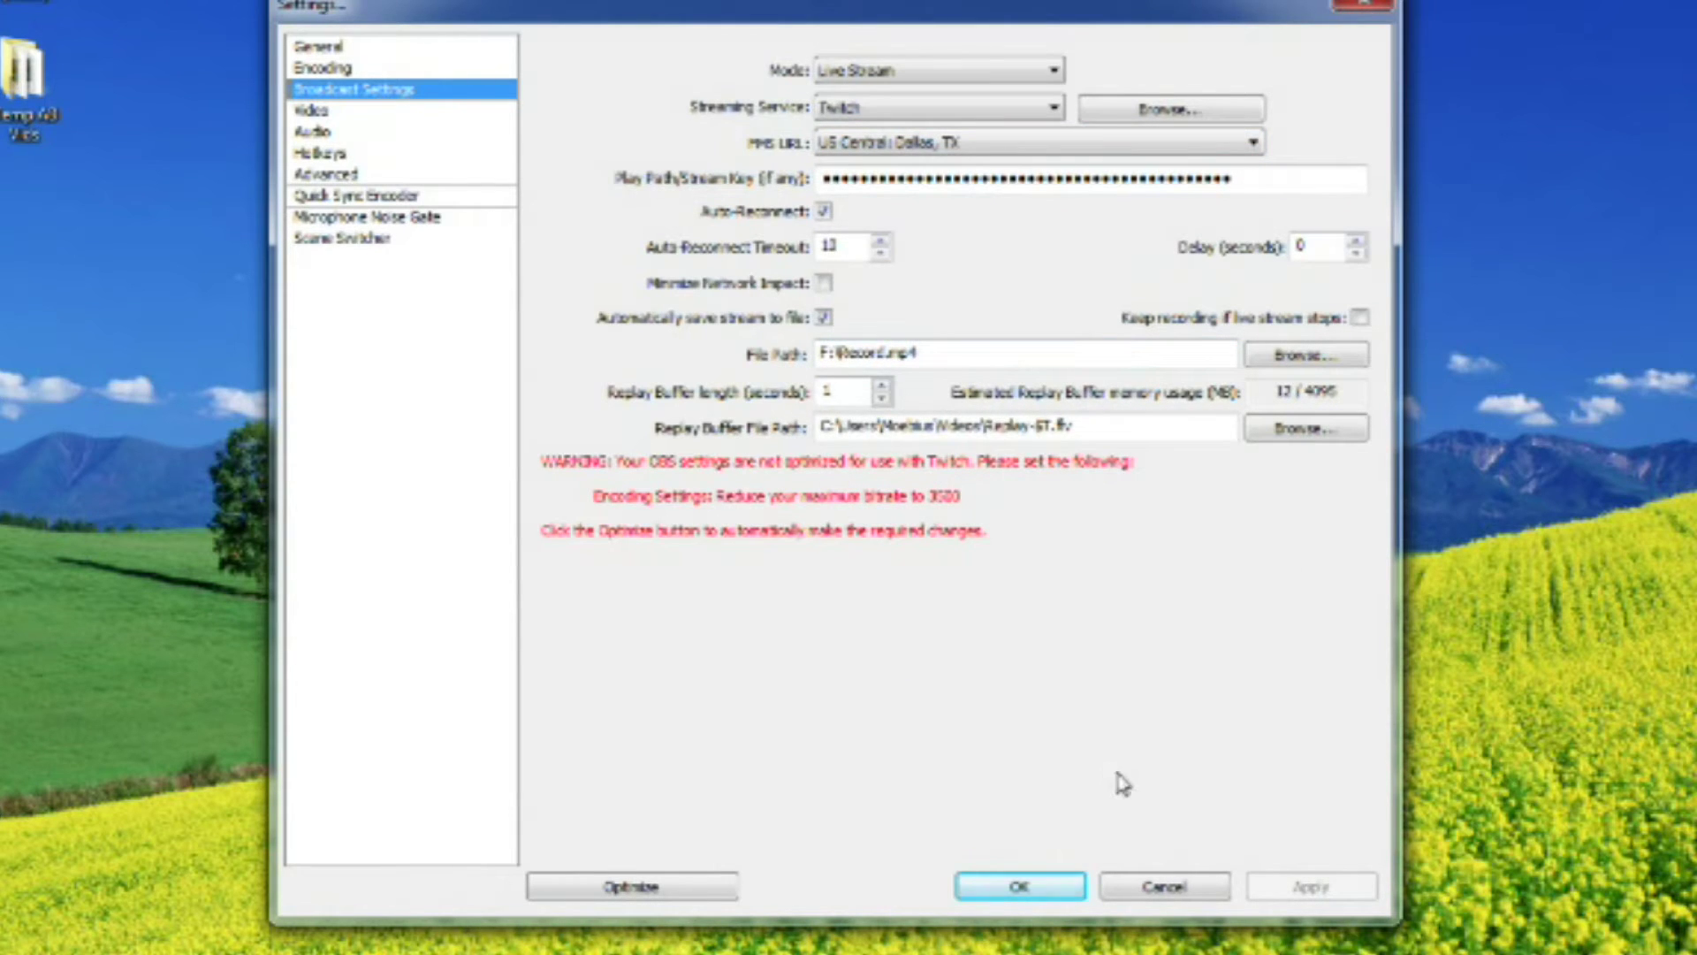
Review the Encoding page, keeping audio at AAC codec, bitrate 112 and stereo.
click(391, 70)
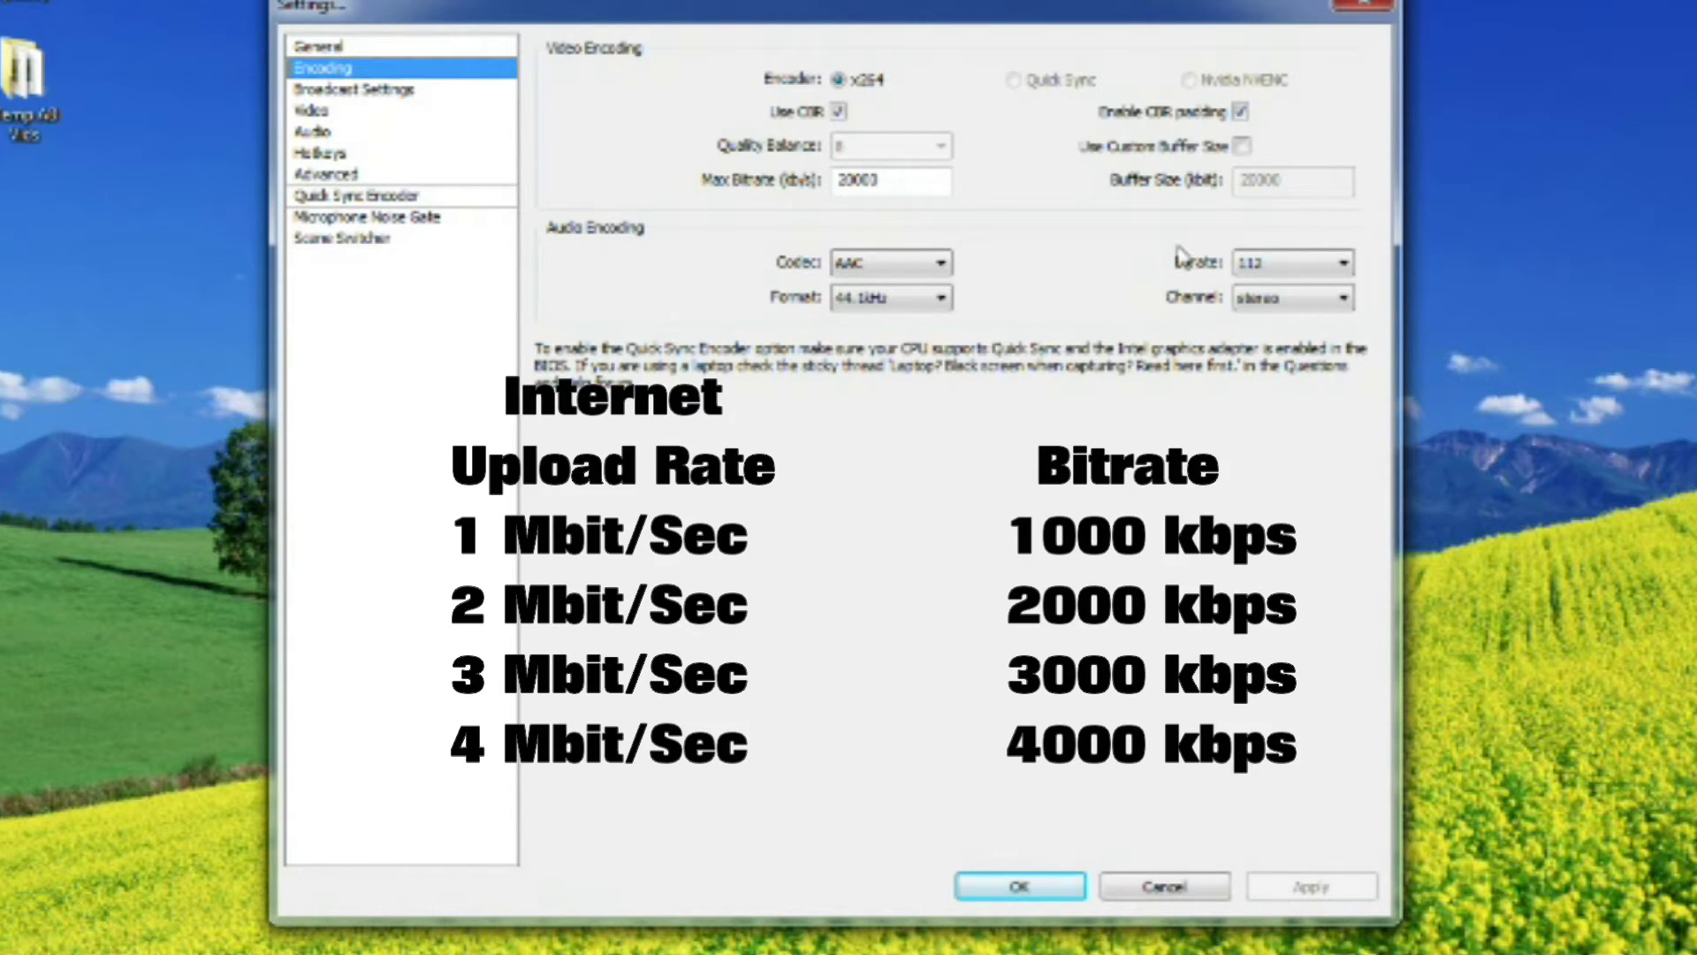
click(1344, 263)
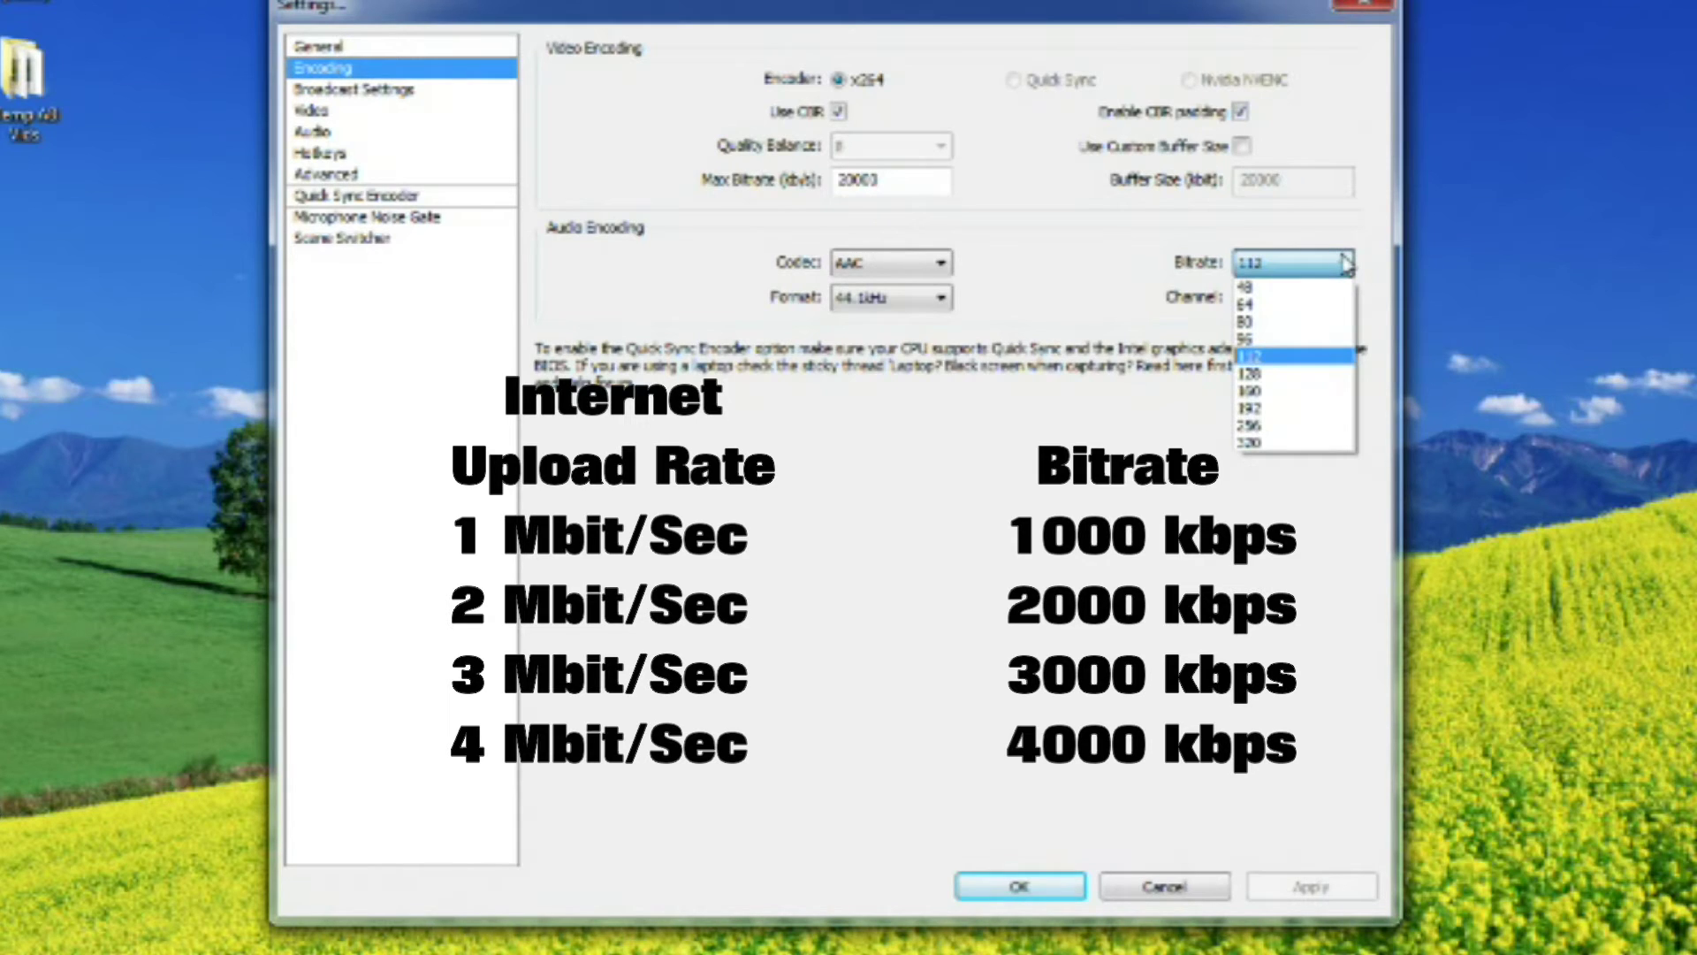
click(1346, 263)
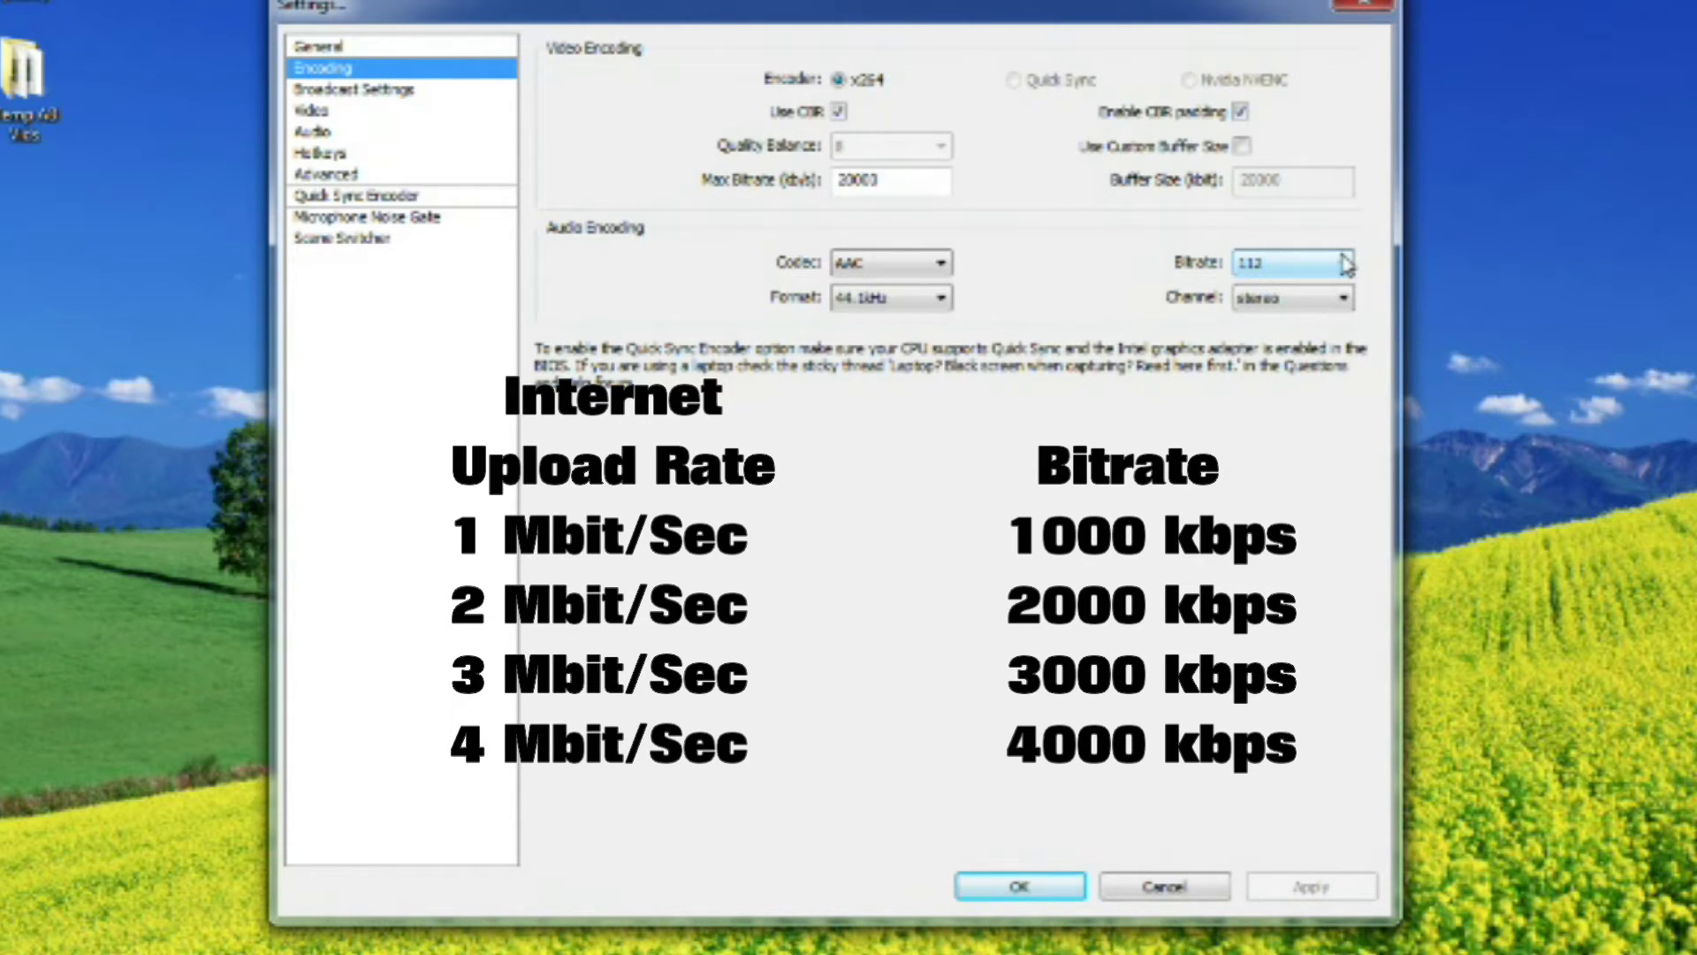
click(1342, 298)
click(1336, 300)
click(875, 265)
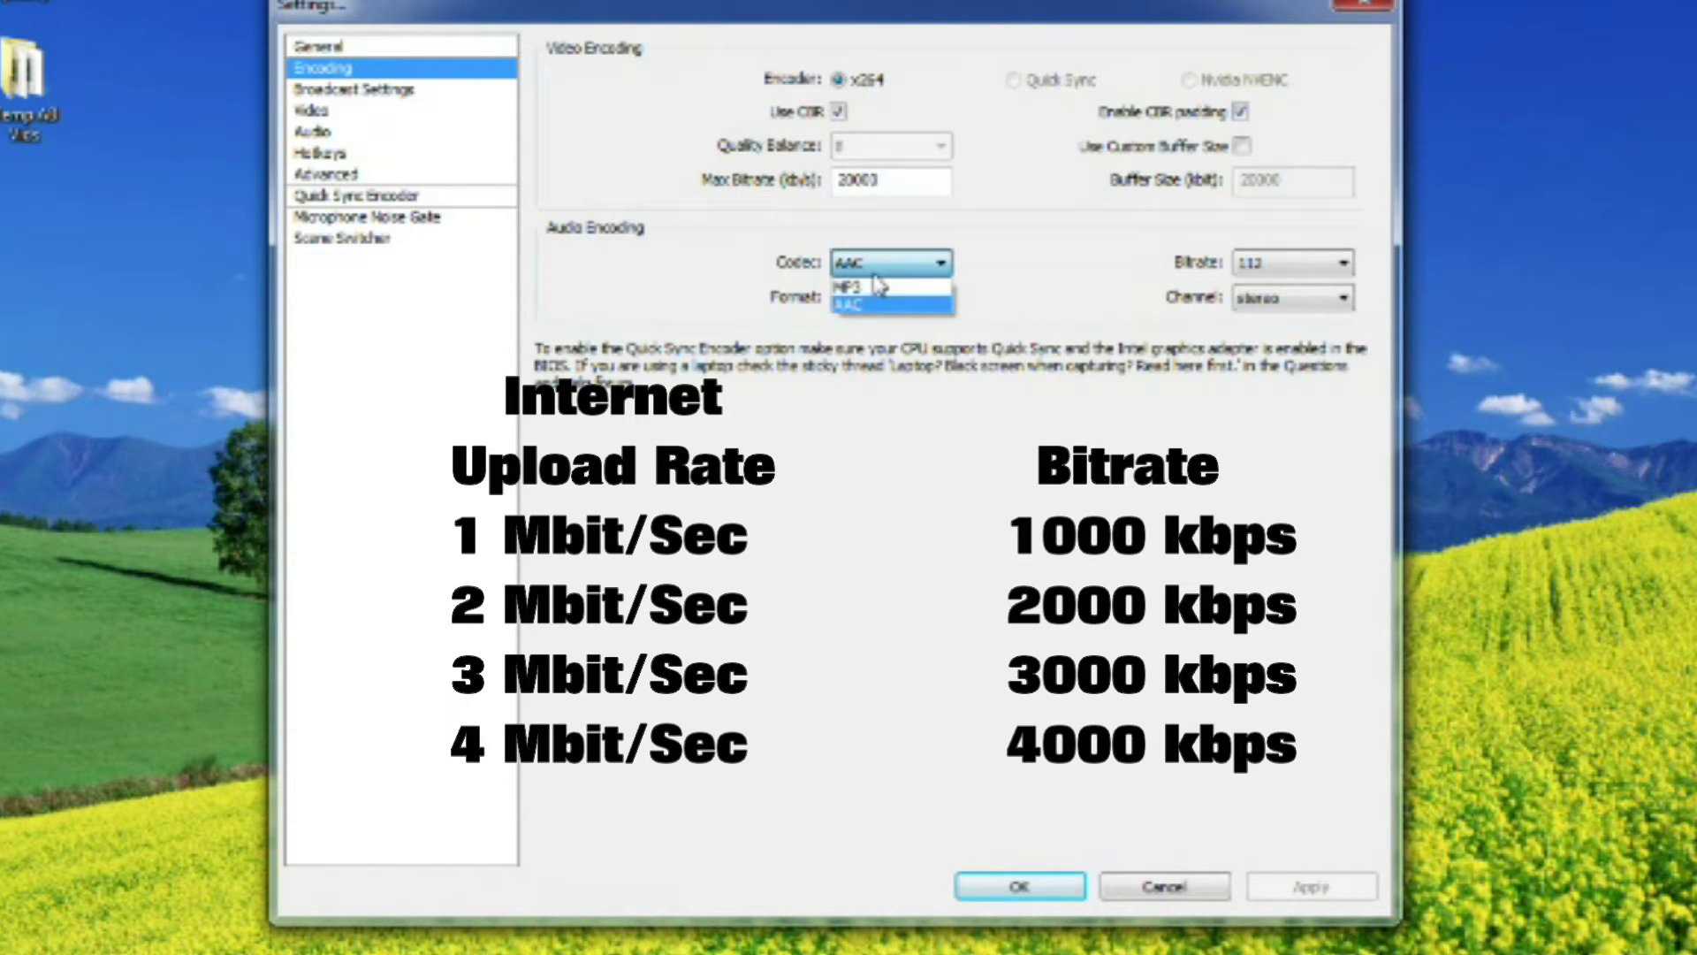
click(875, 276)
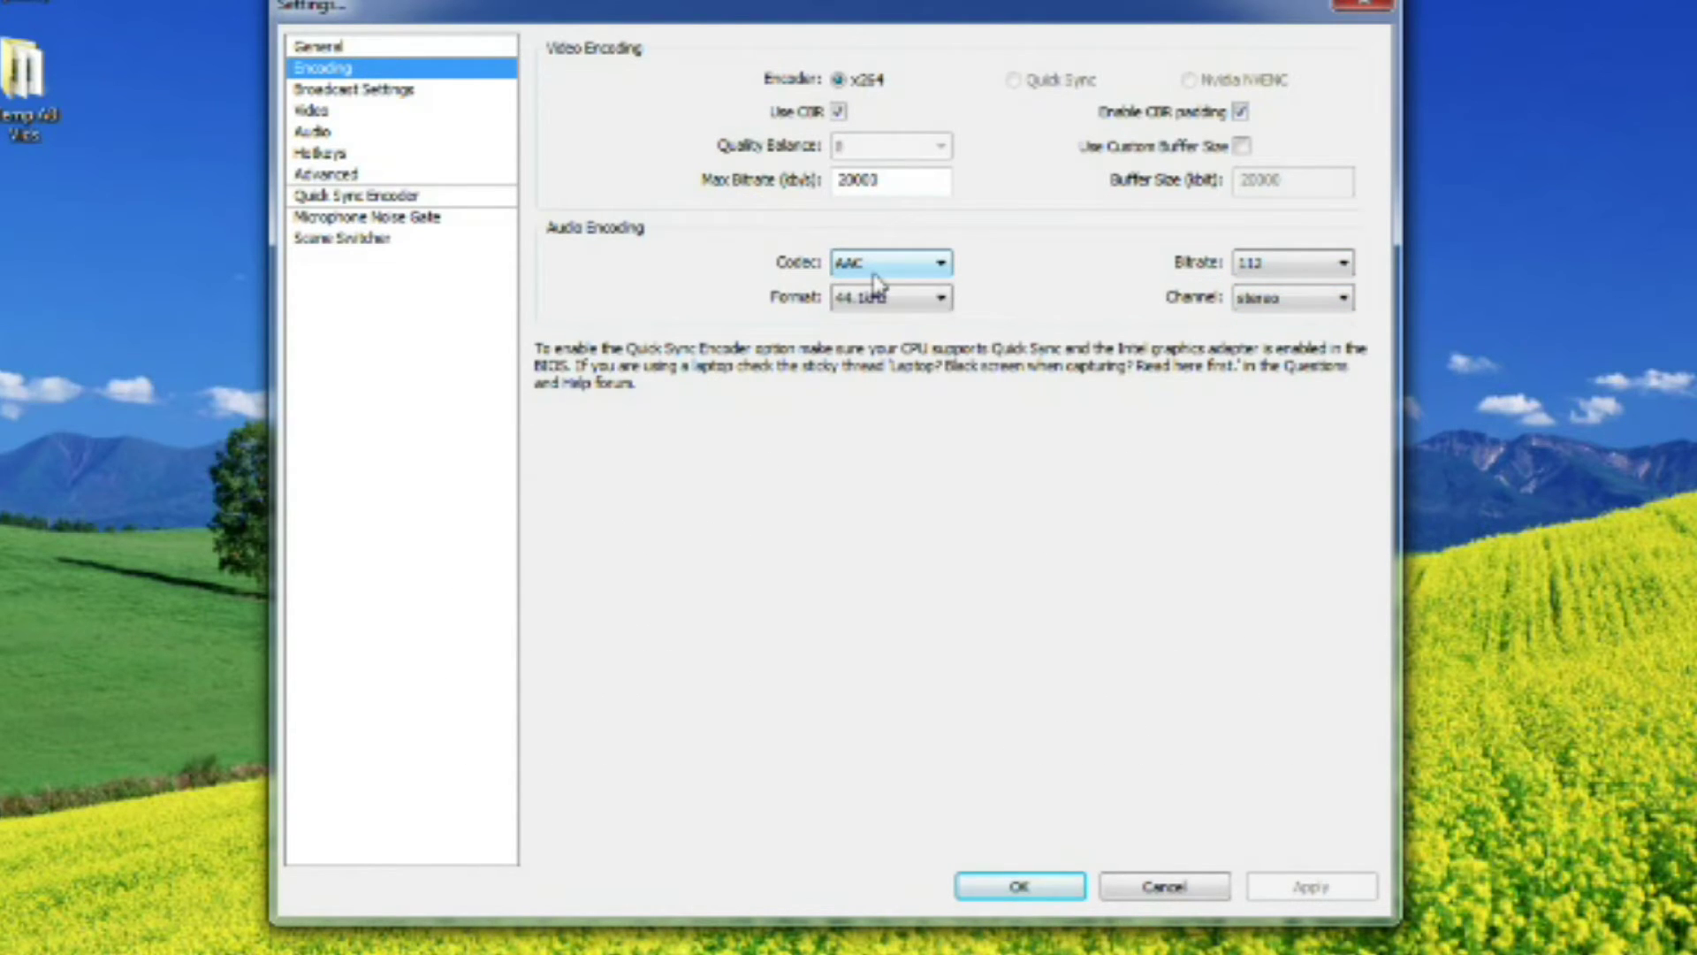
click(875, 279)
click(873, 281)
click(423, 133)
Keep video at 1920x1080 with no downscale and 30 FPS, leaving Disable Aero off.
click(423, 111)
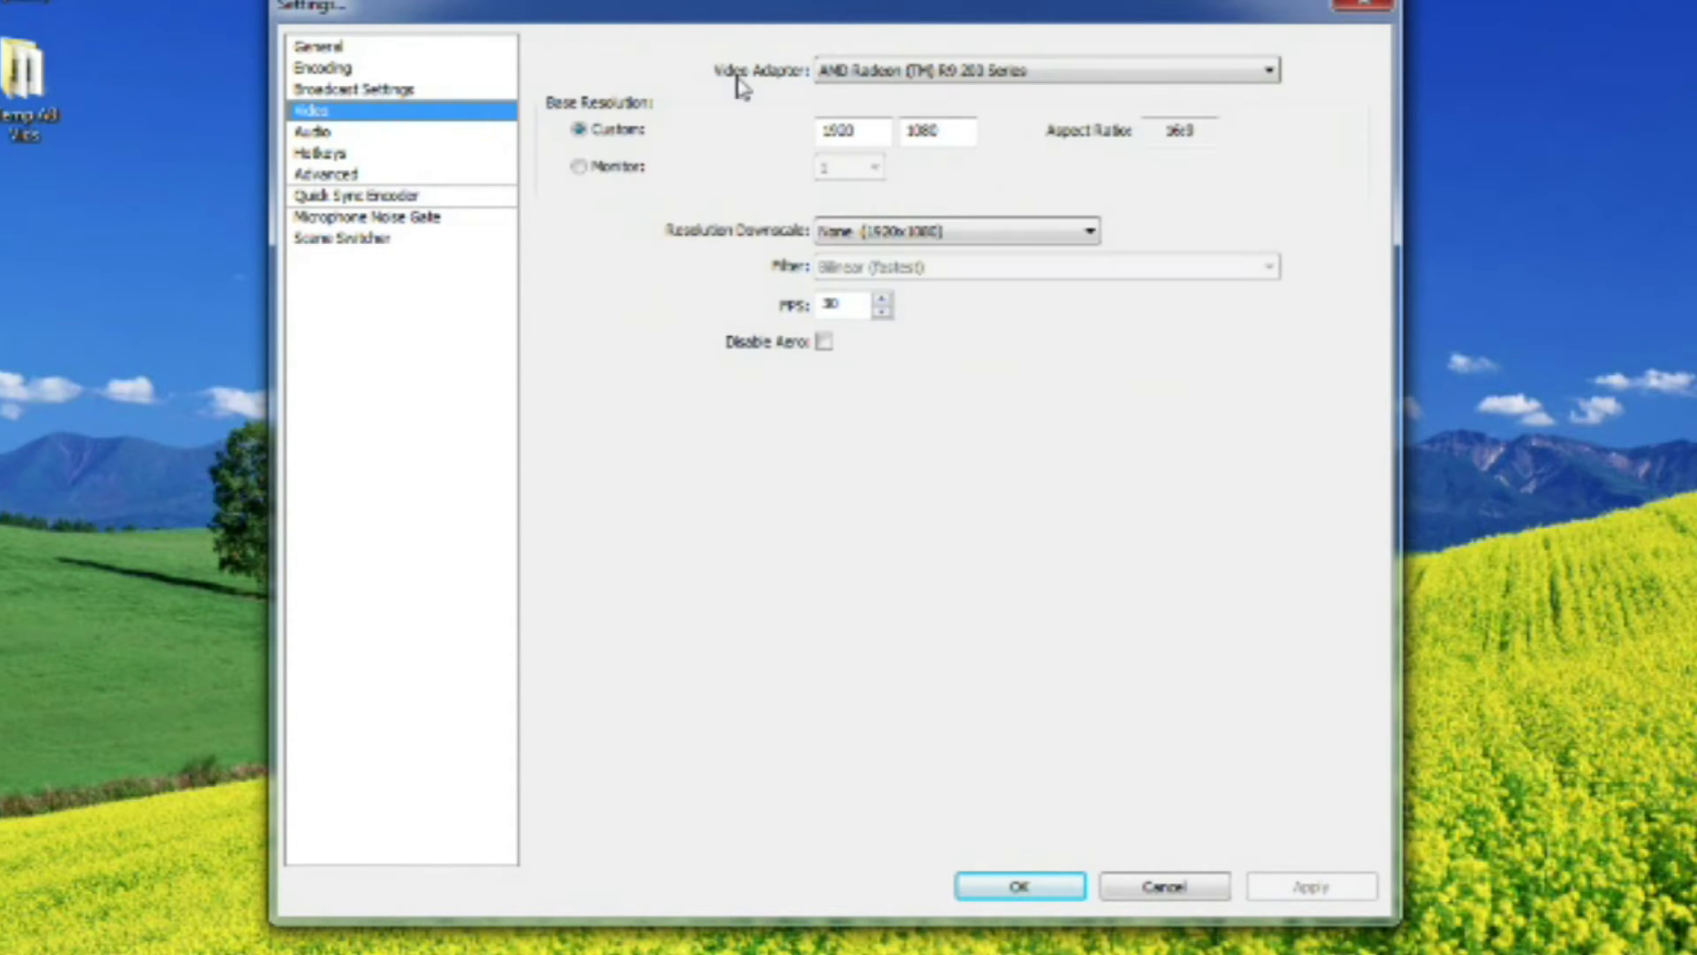
click(1091, 232)
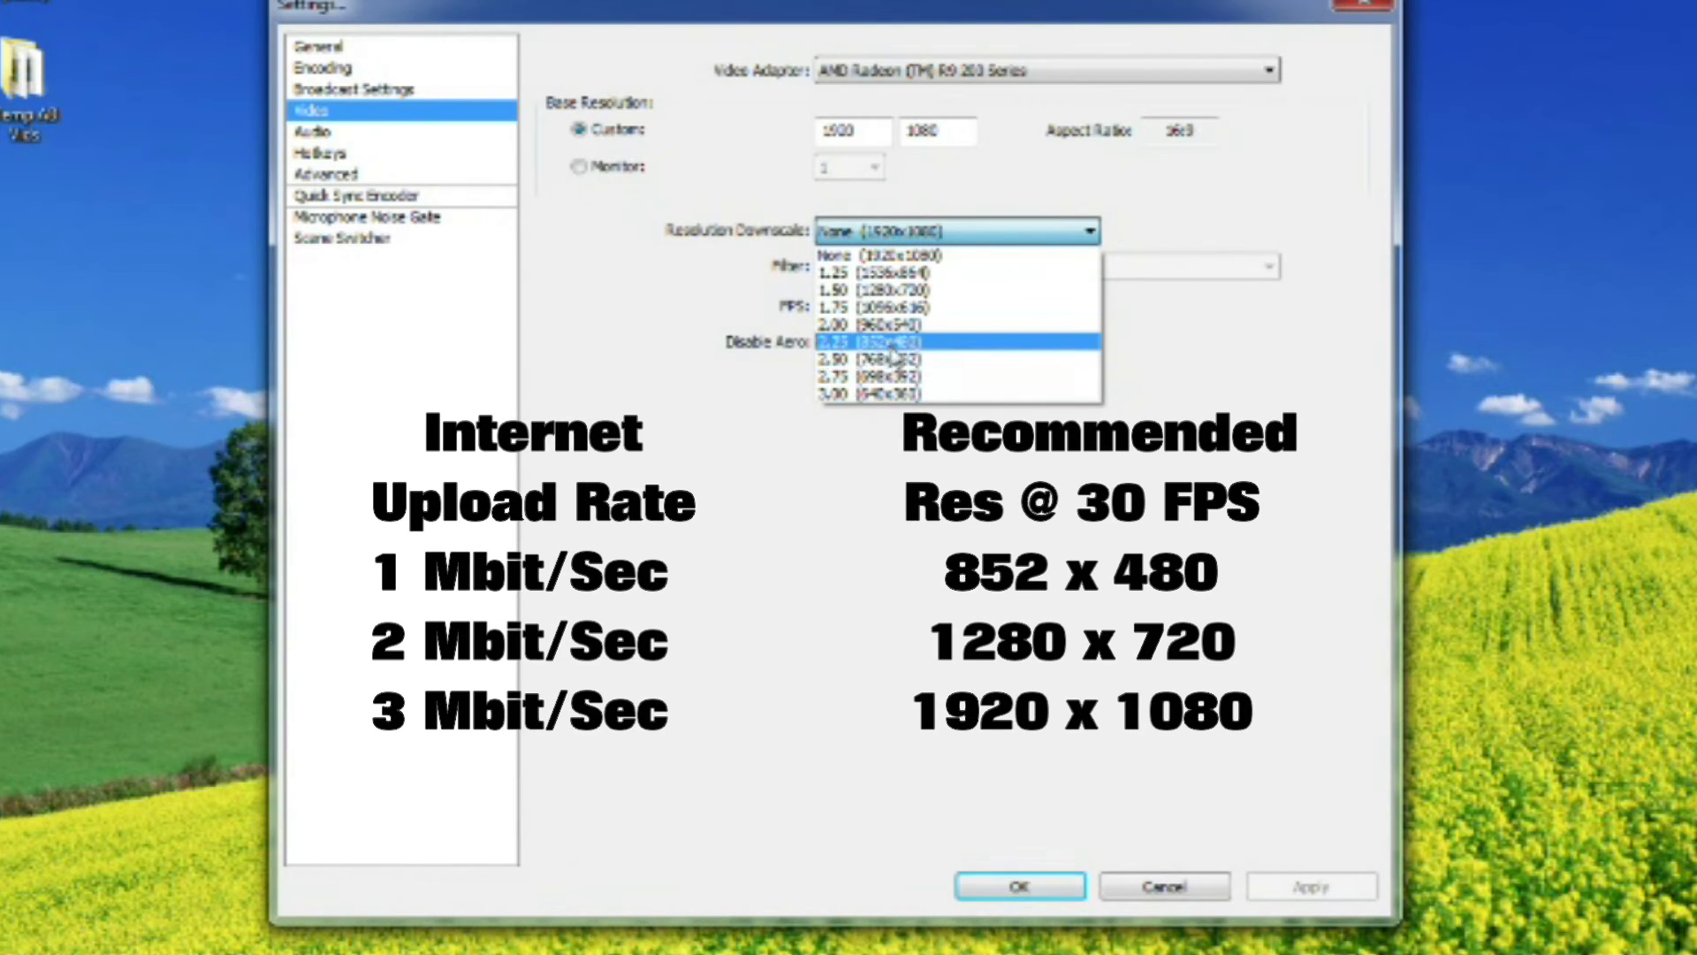
click(1108, 234)
click(860, 309)
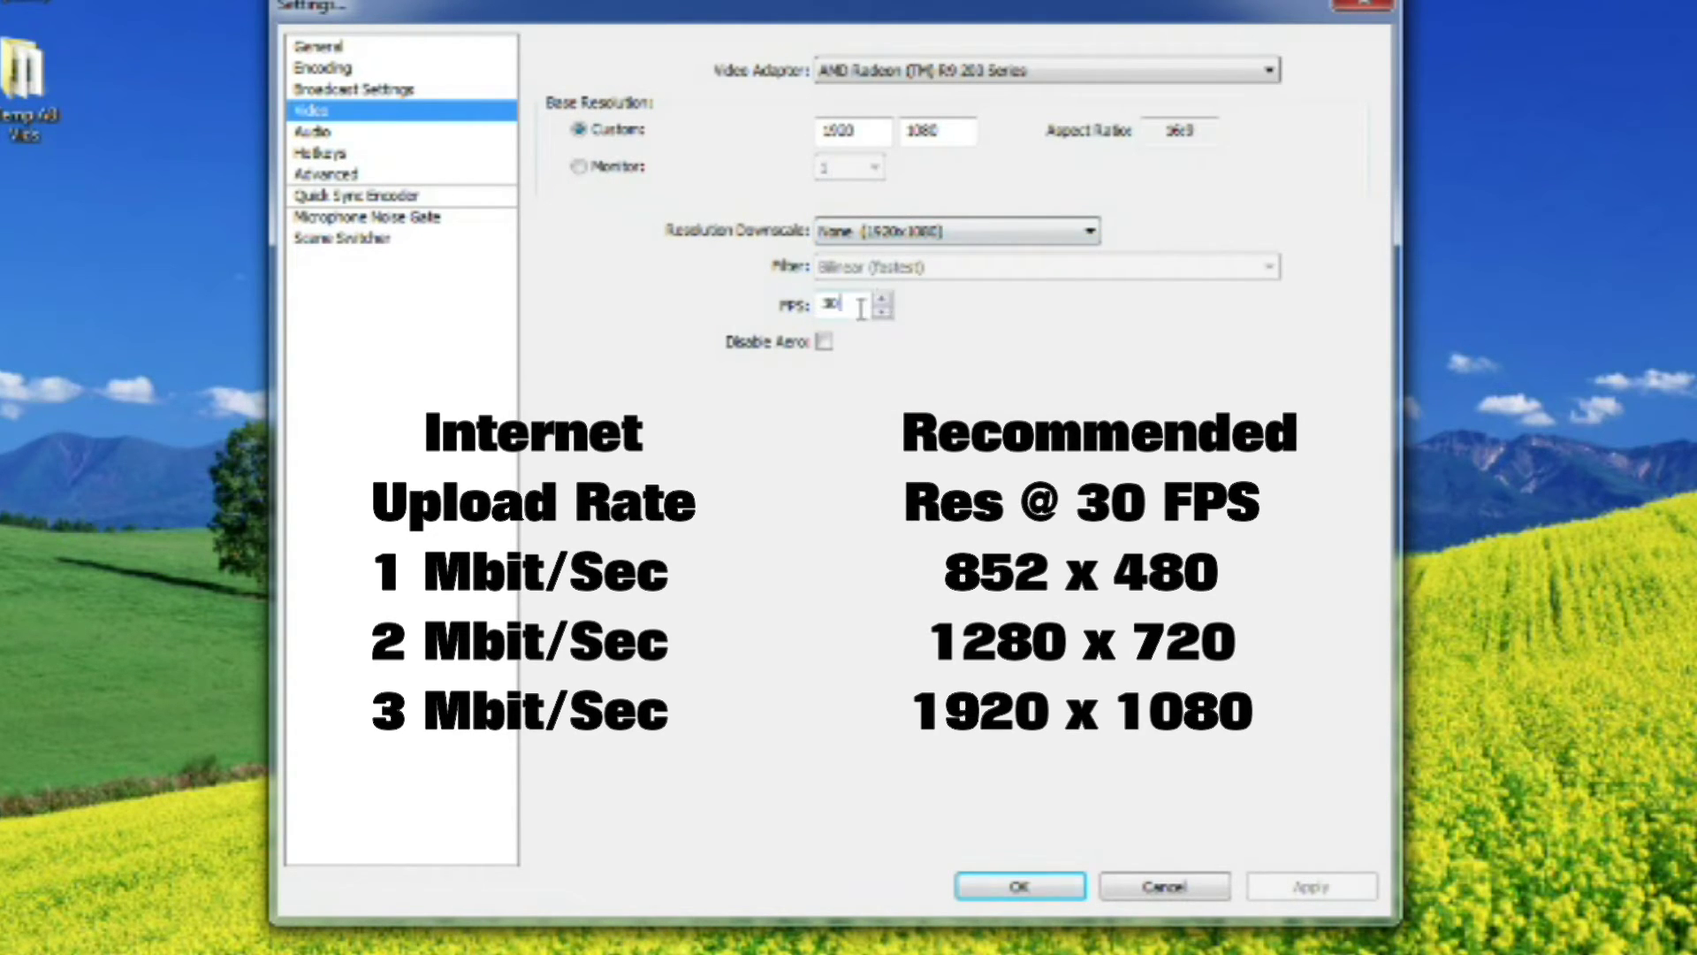
drag(860, 309, 711, 291)
click(841, 307)
click(824, 343)
click(824, 343)
Apply the video changes, keep Realtek speakers and Yeti Stereo Microphone, then view Hotkeys and Advanced.
click(371, 137)
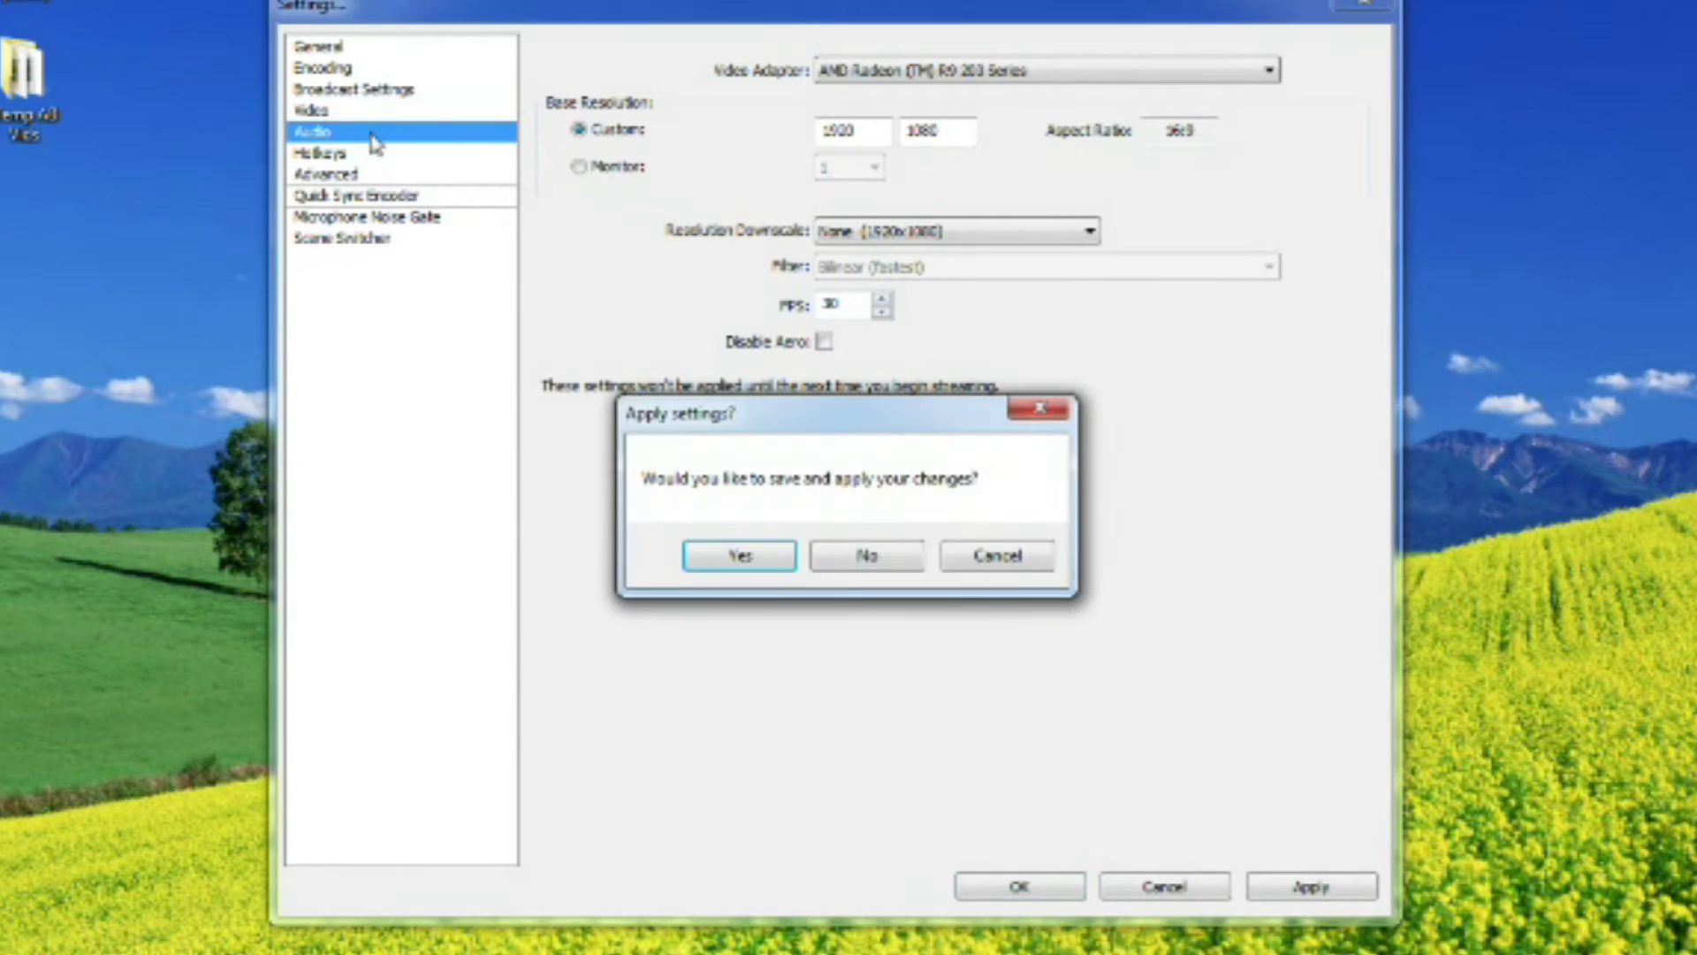
click(747, 557)
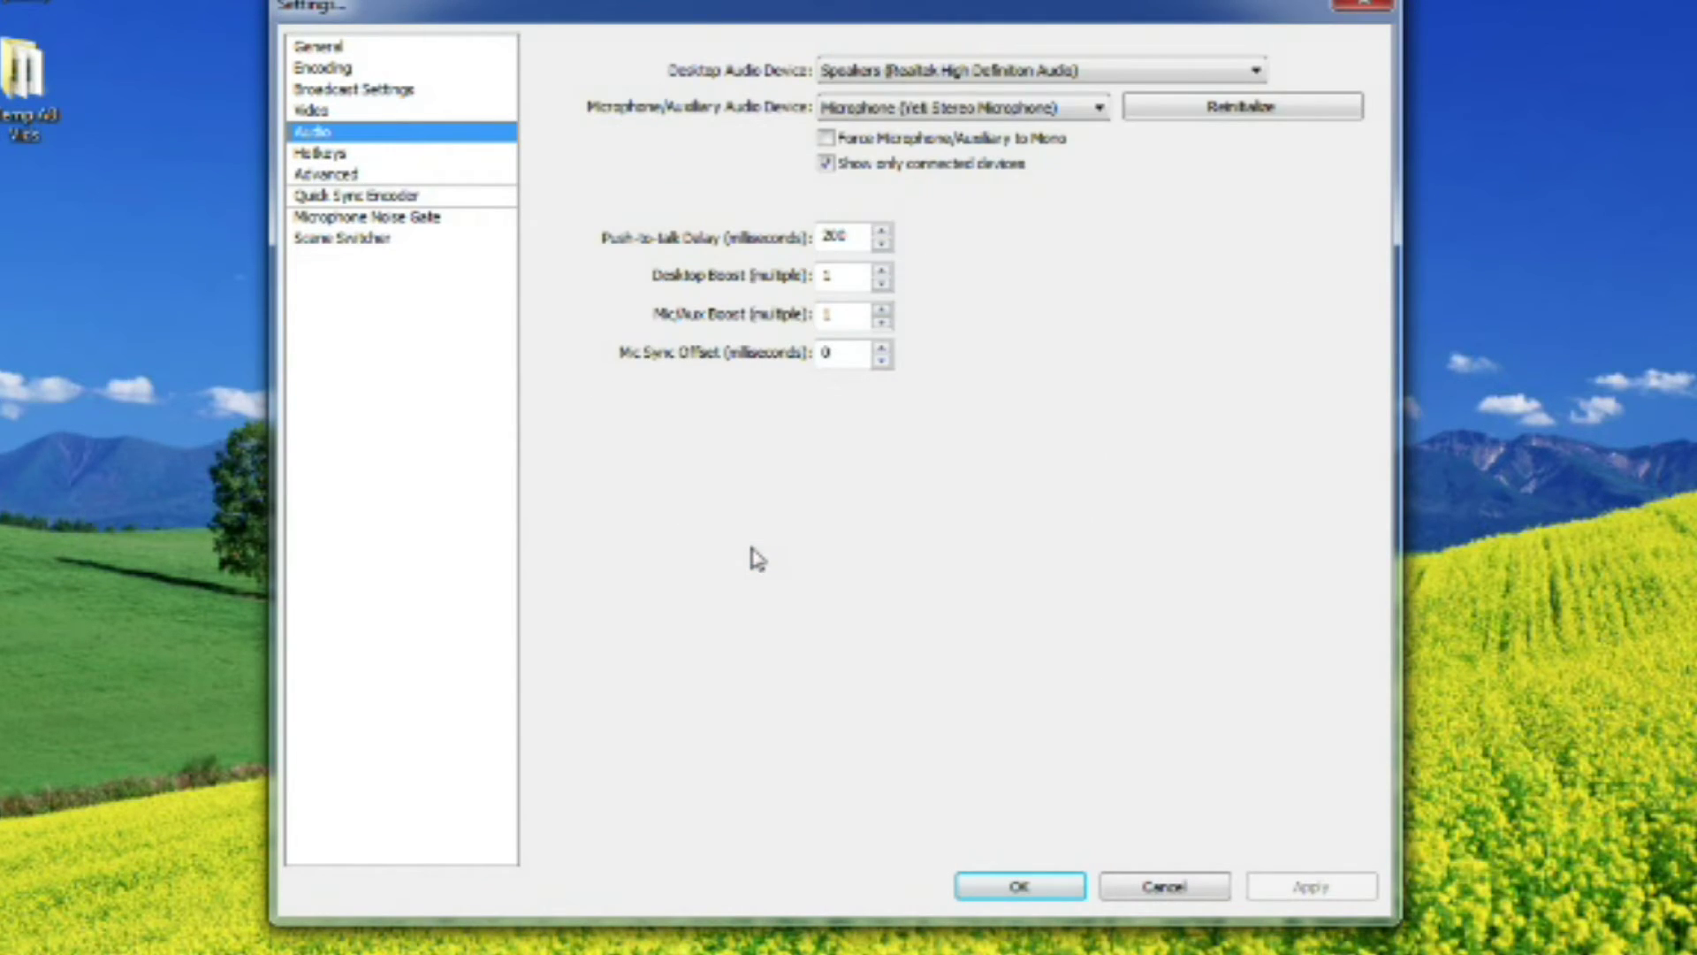
click(1064, 69)
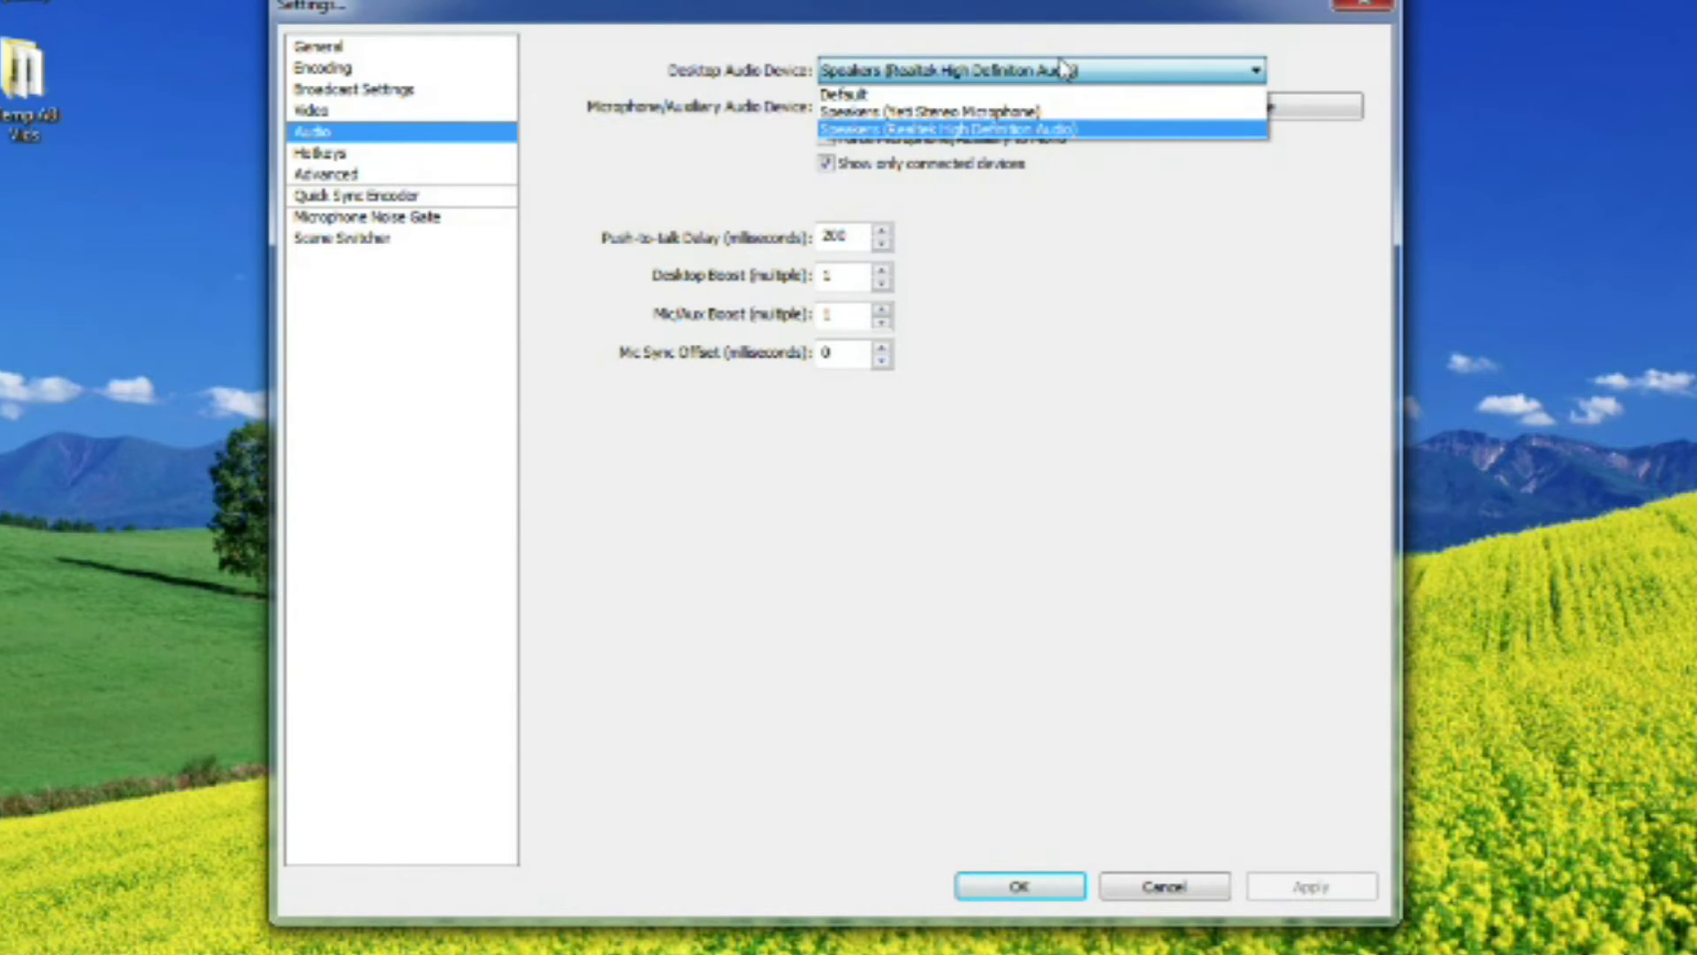
click(1065, 69)
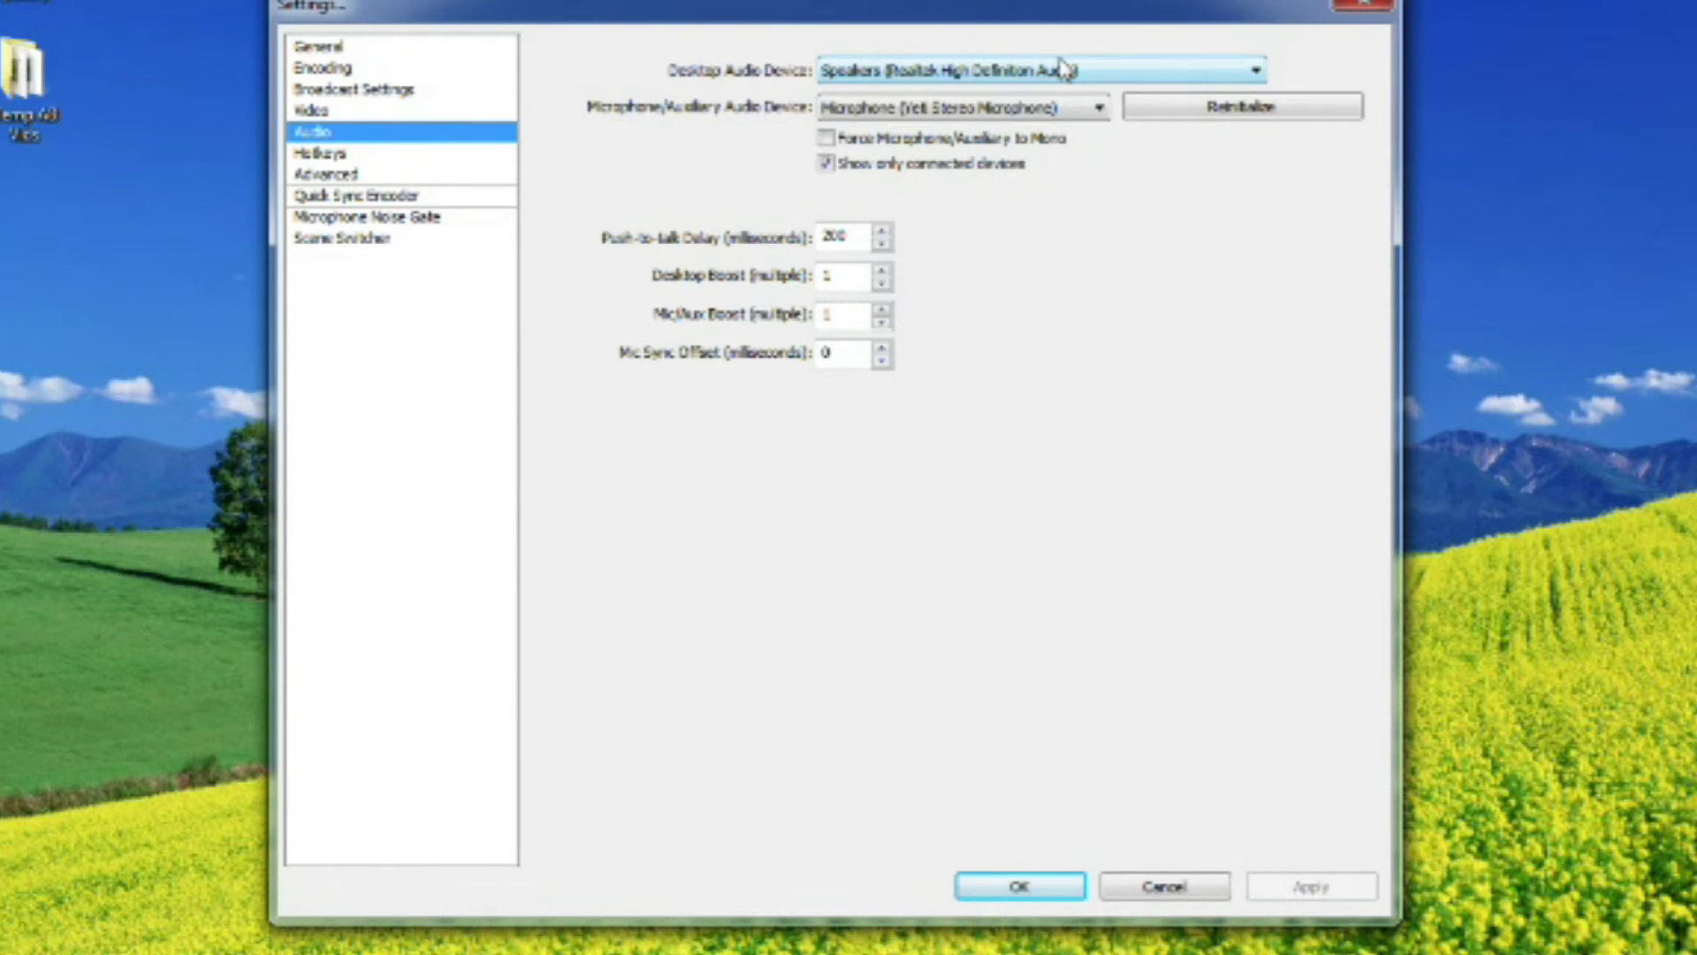
click(1103, 109)
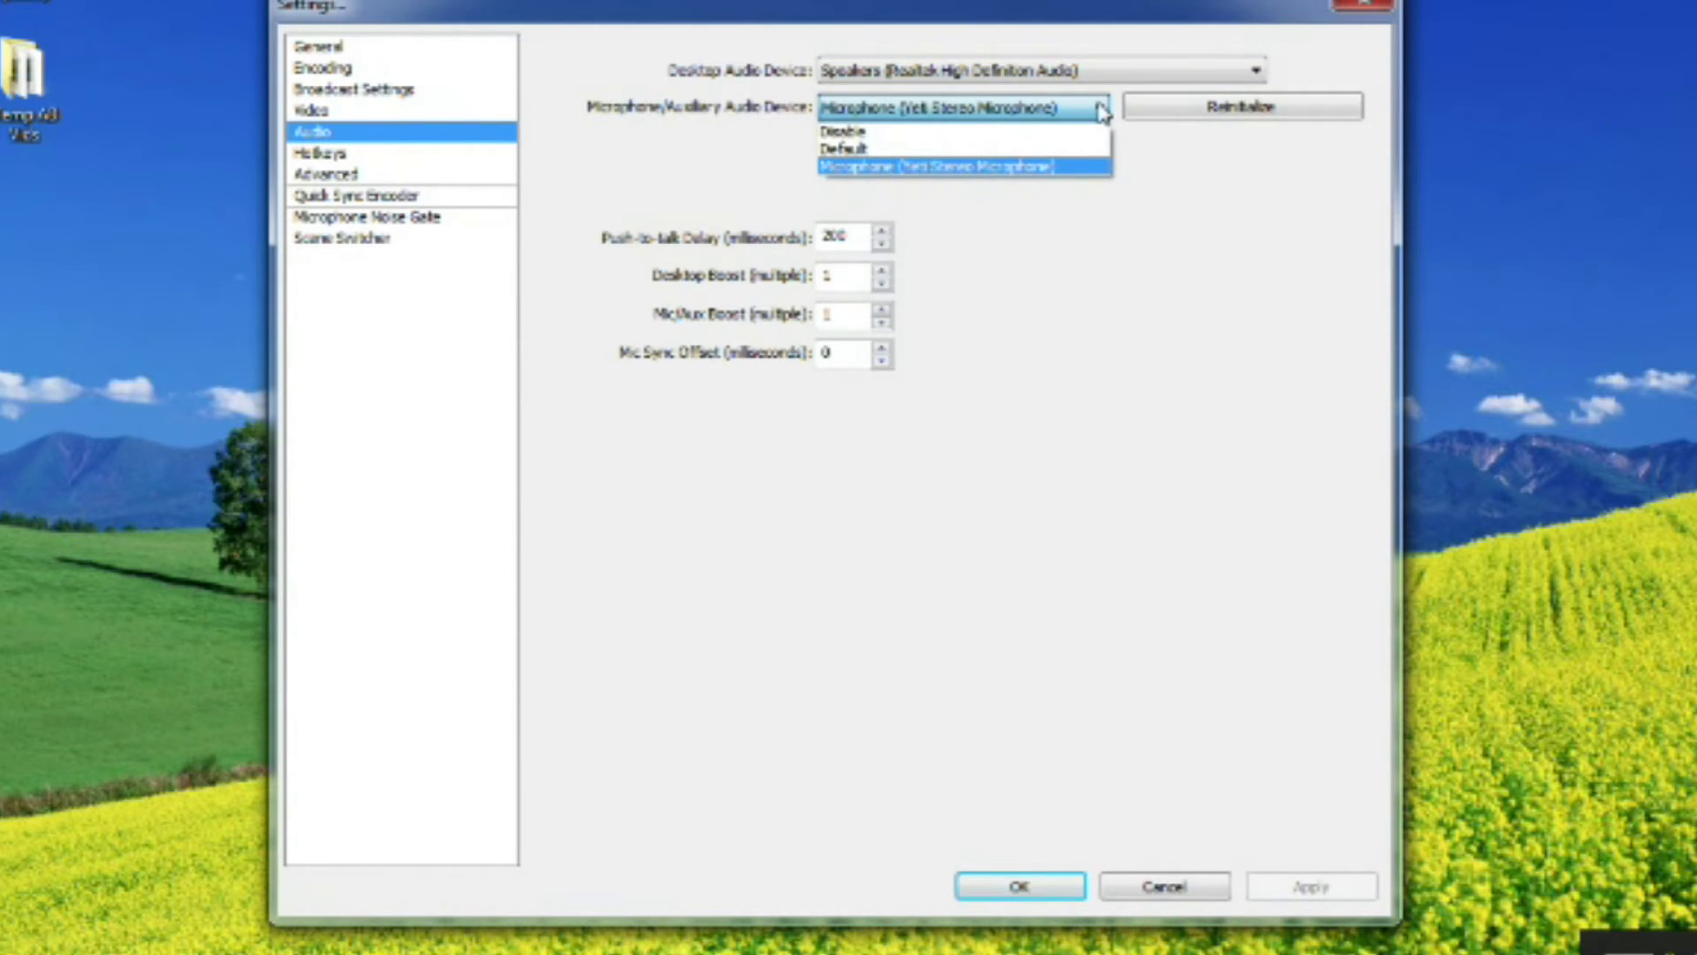
click(1102, 110)
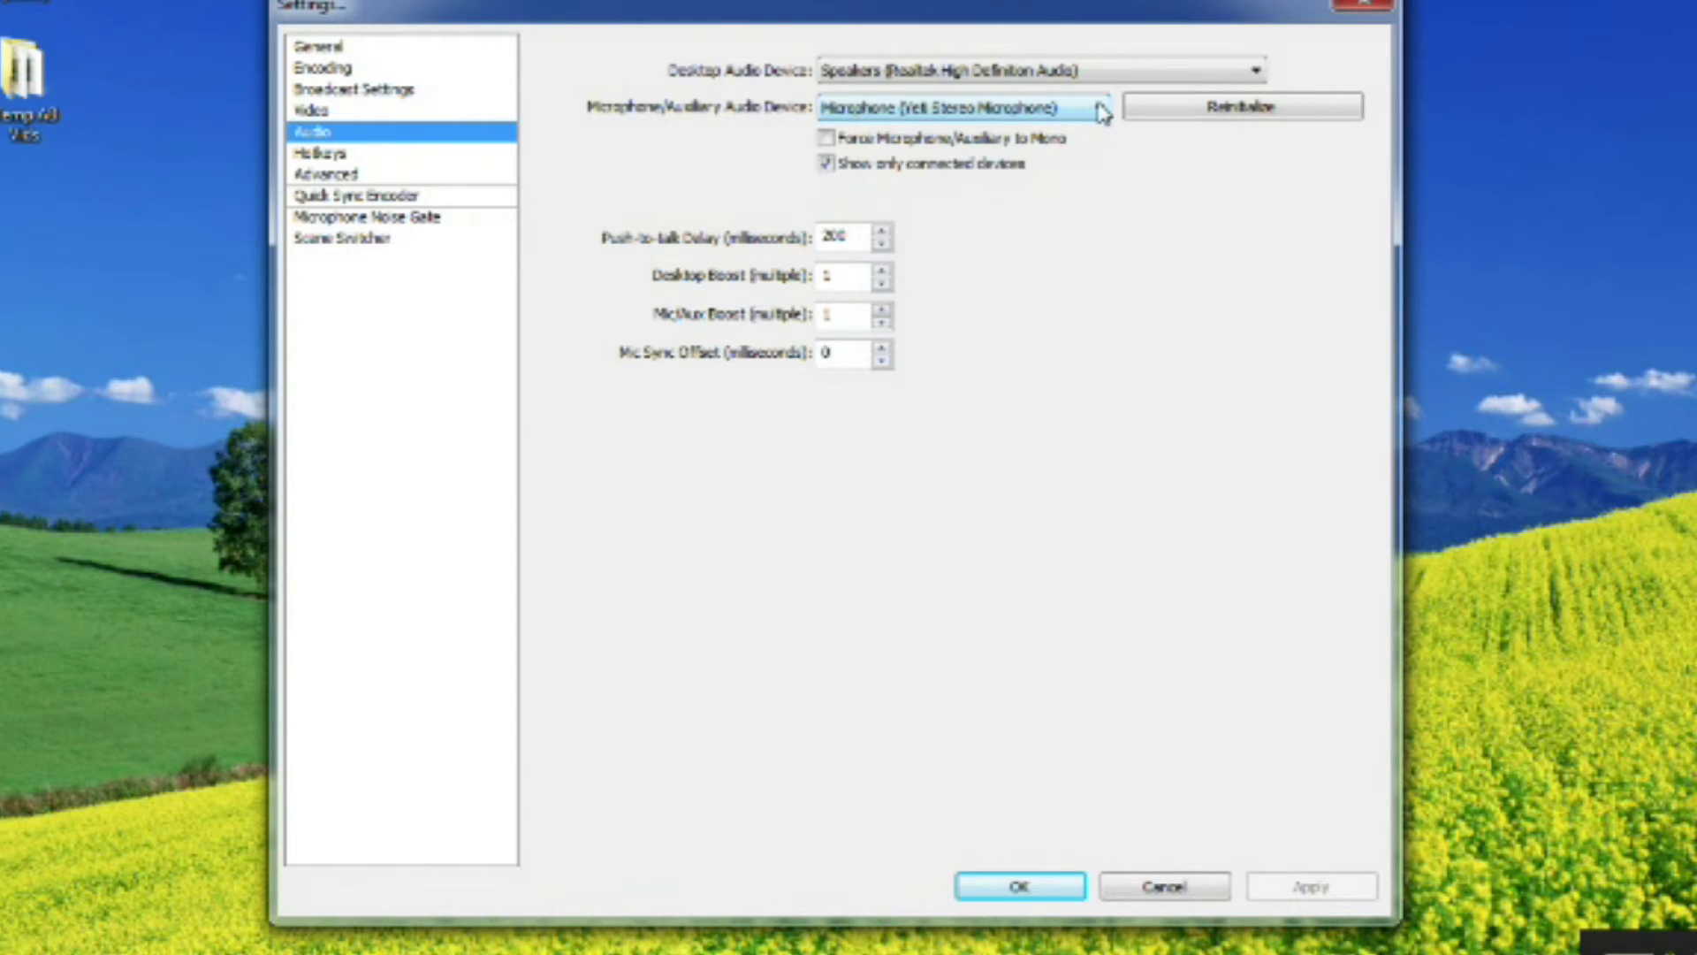
click(459, 155)
click(454, 174)
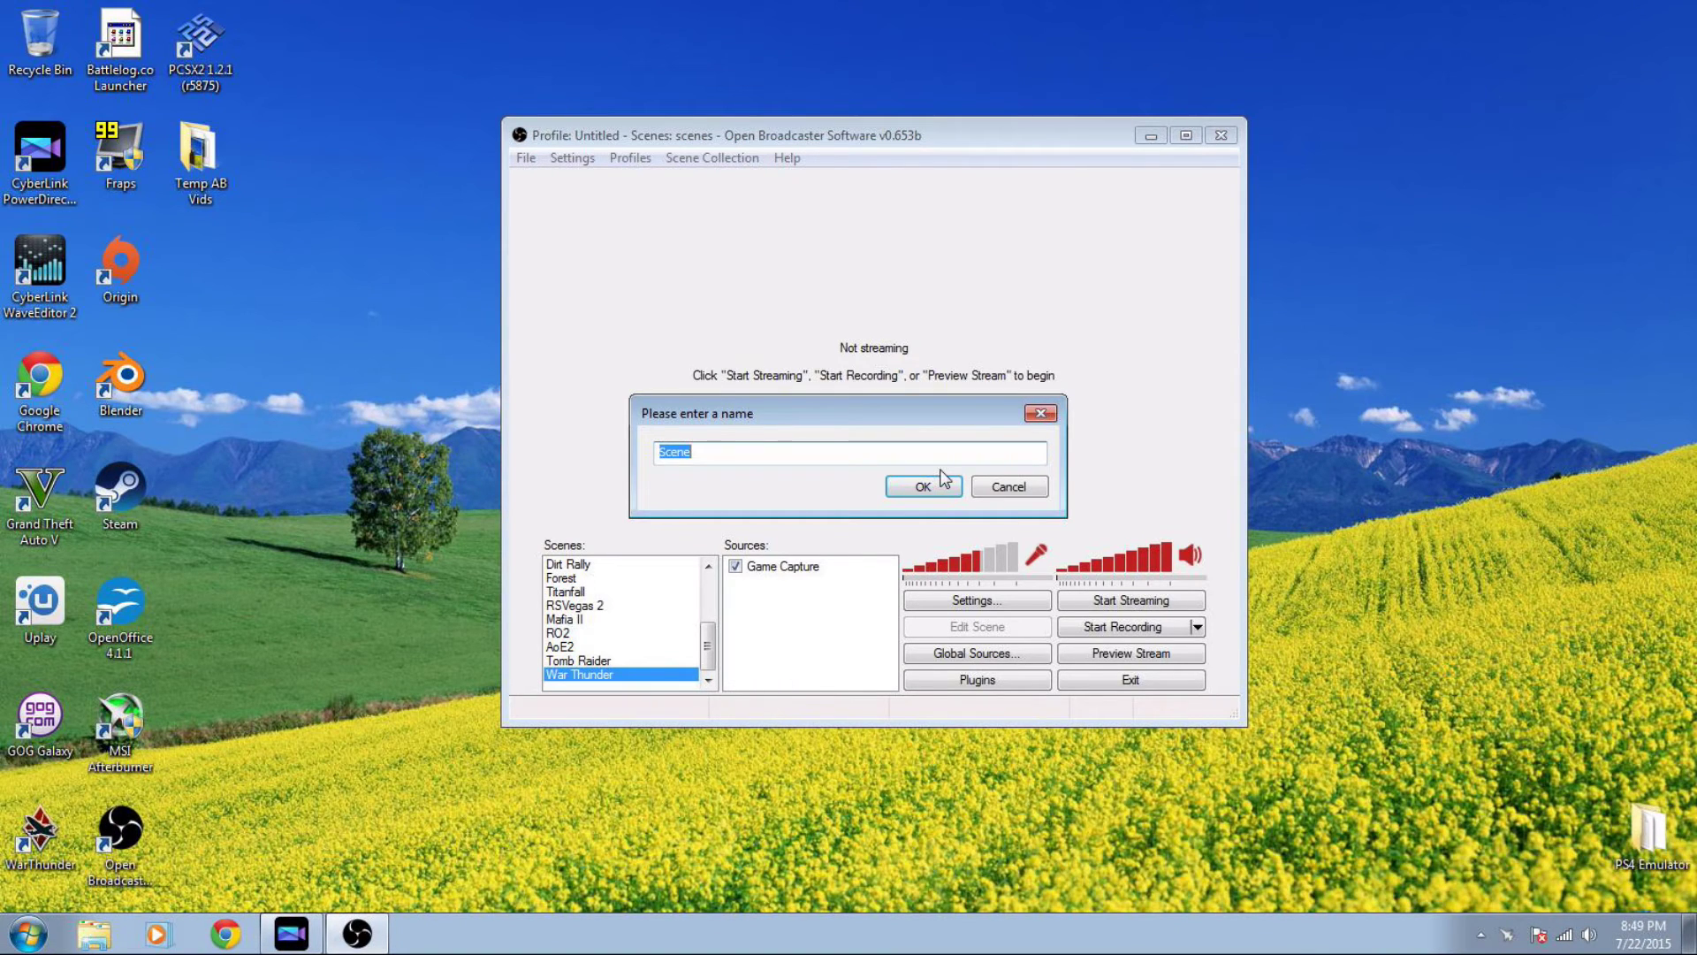
Create the 'HL Source' scene with a default-named Game Capture source, then launch Steam.
text(HL Source)
click(944, 479)
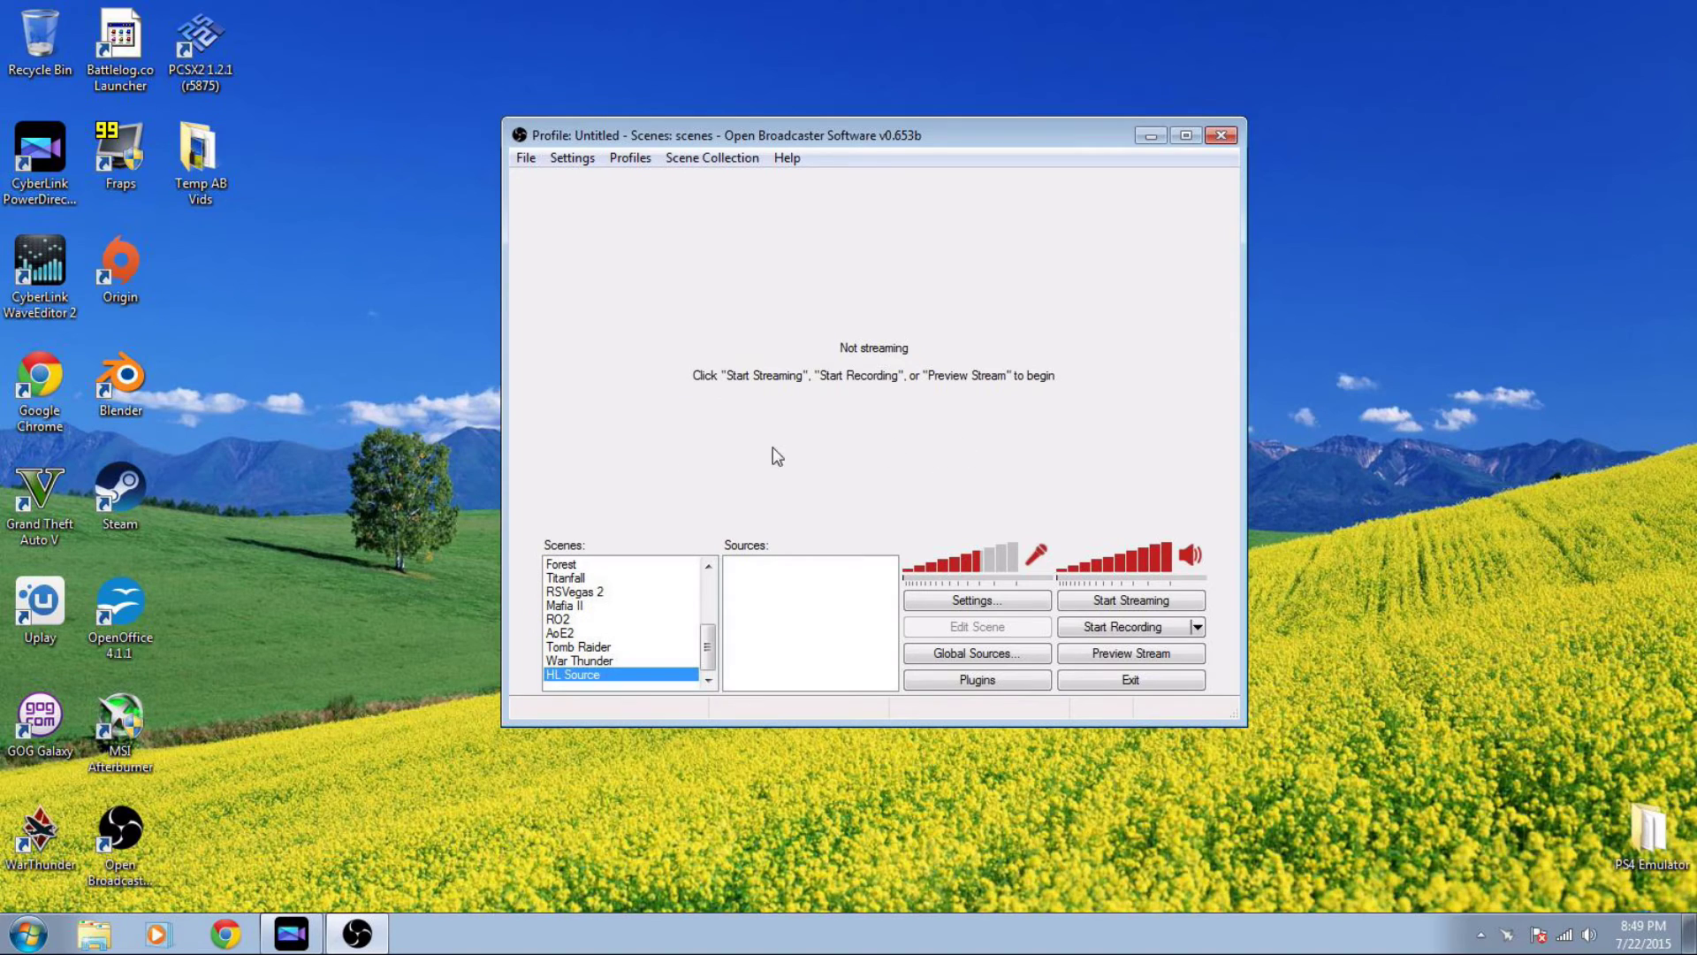
right_click(756, 590)
mouse_move(801, 610)
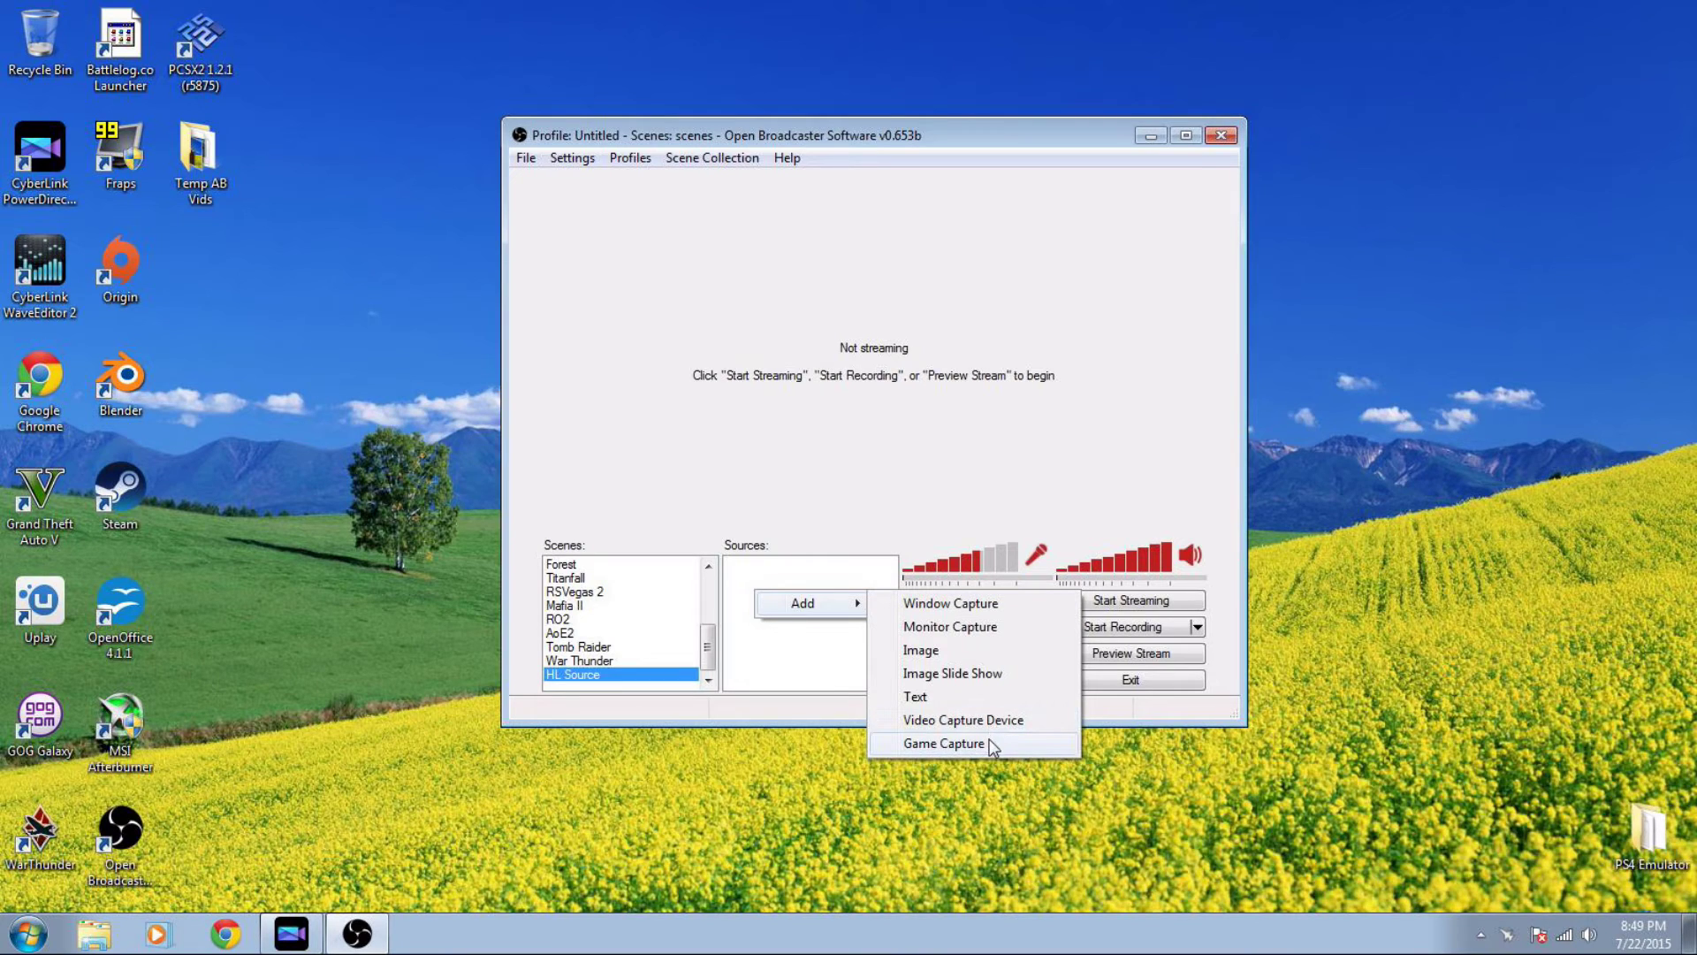
click(943, 744)
click(924, 488)
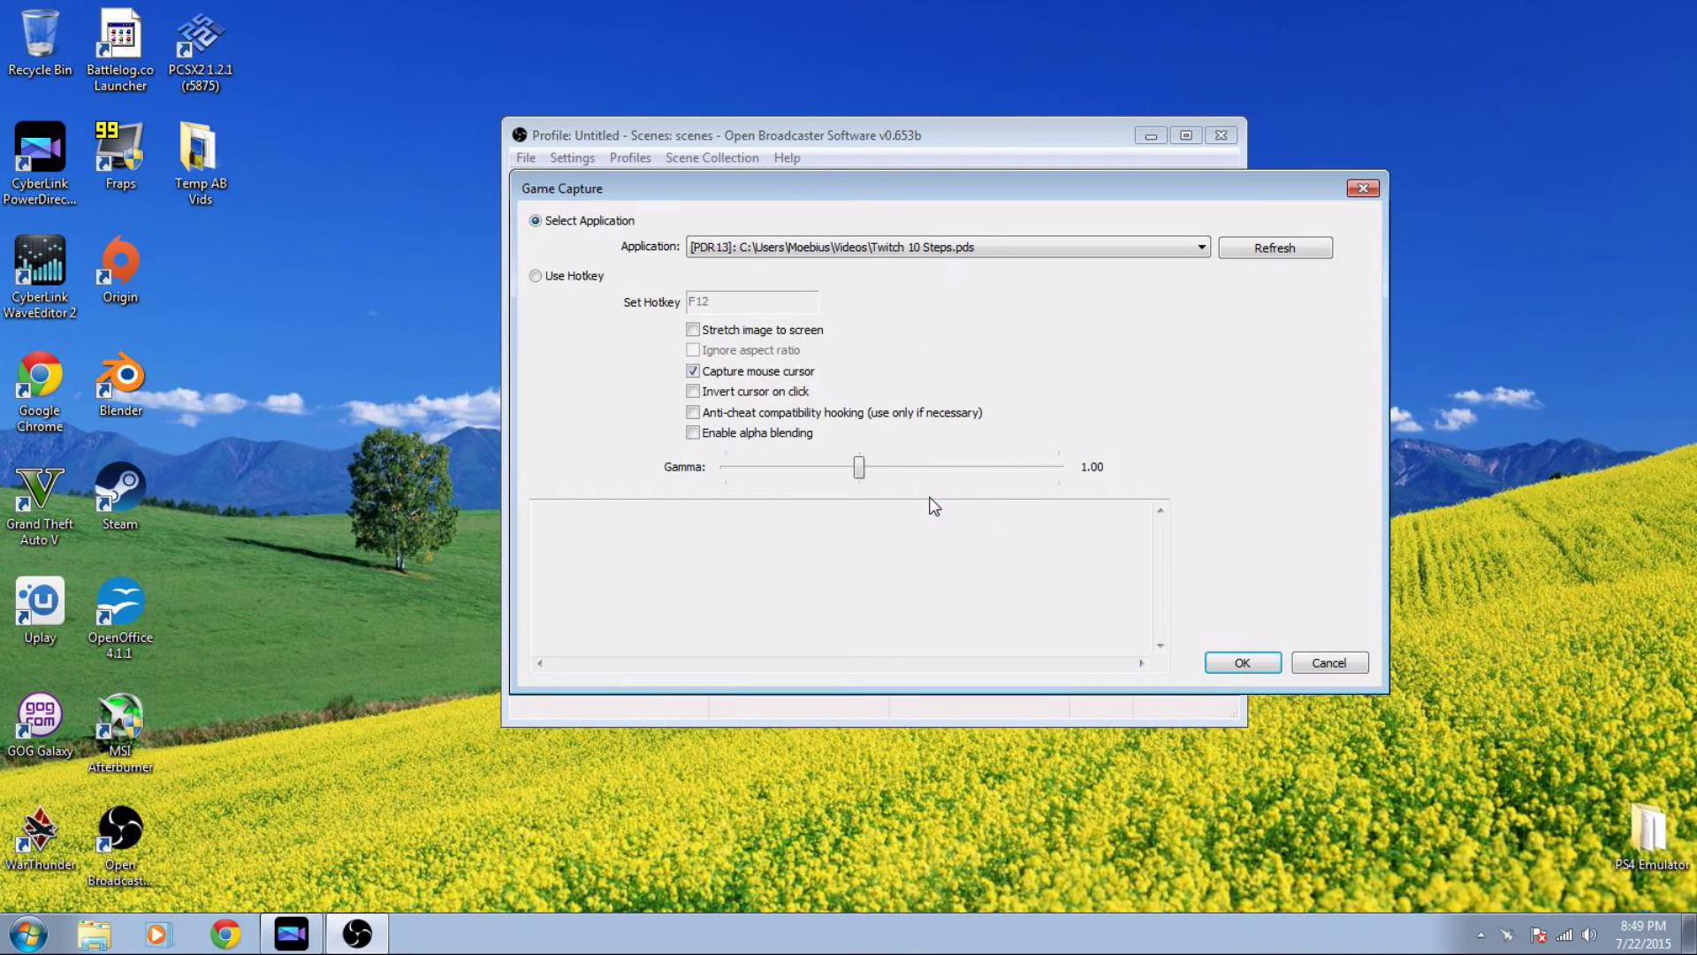
double_click(132, 511)
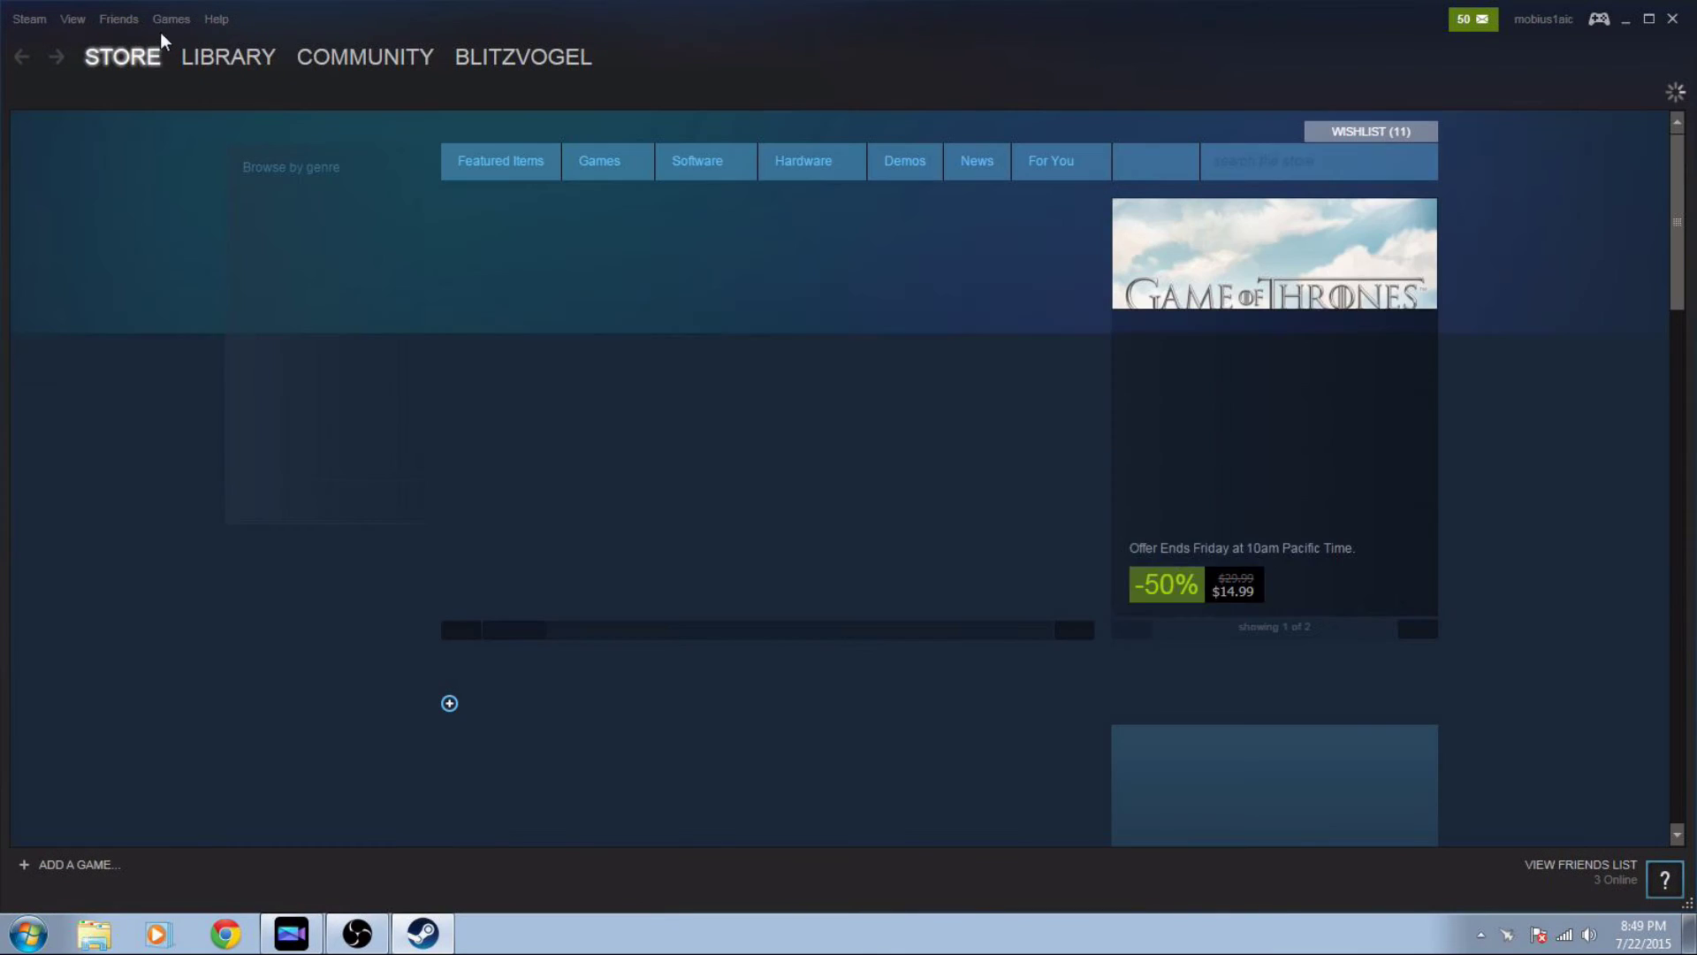
Launch Half-Life: Source from the Steam games library.
click(170, 17)
click(196, 48)
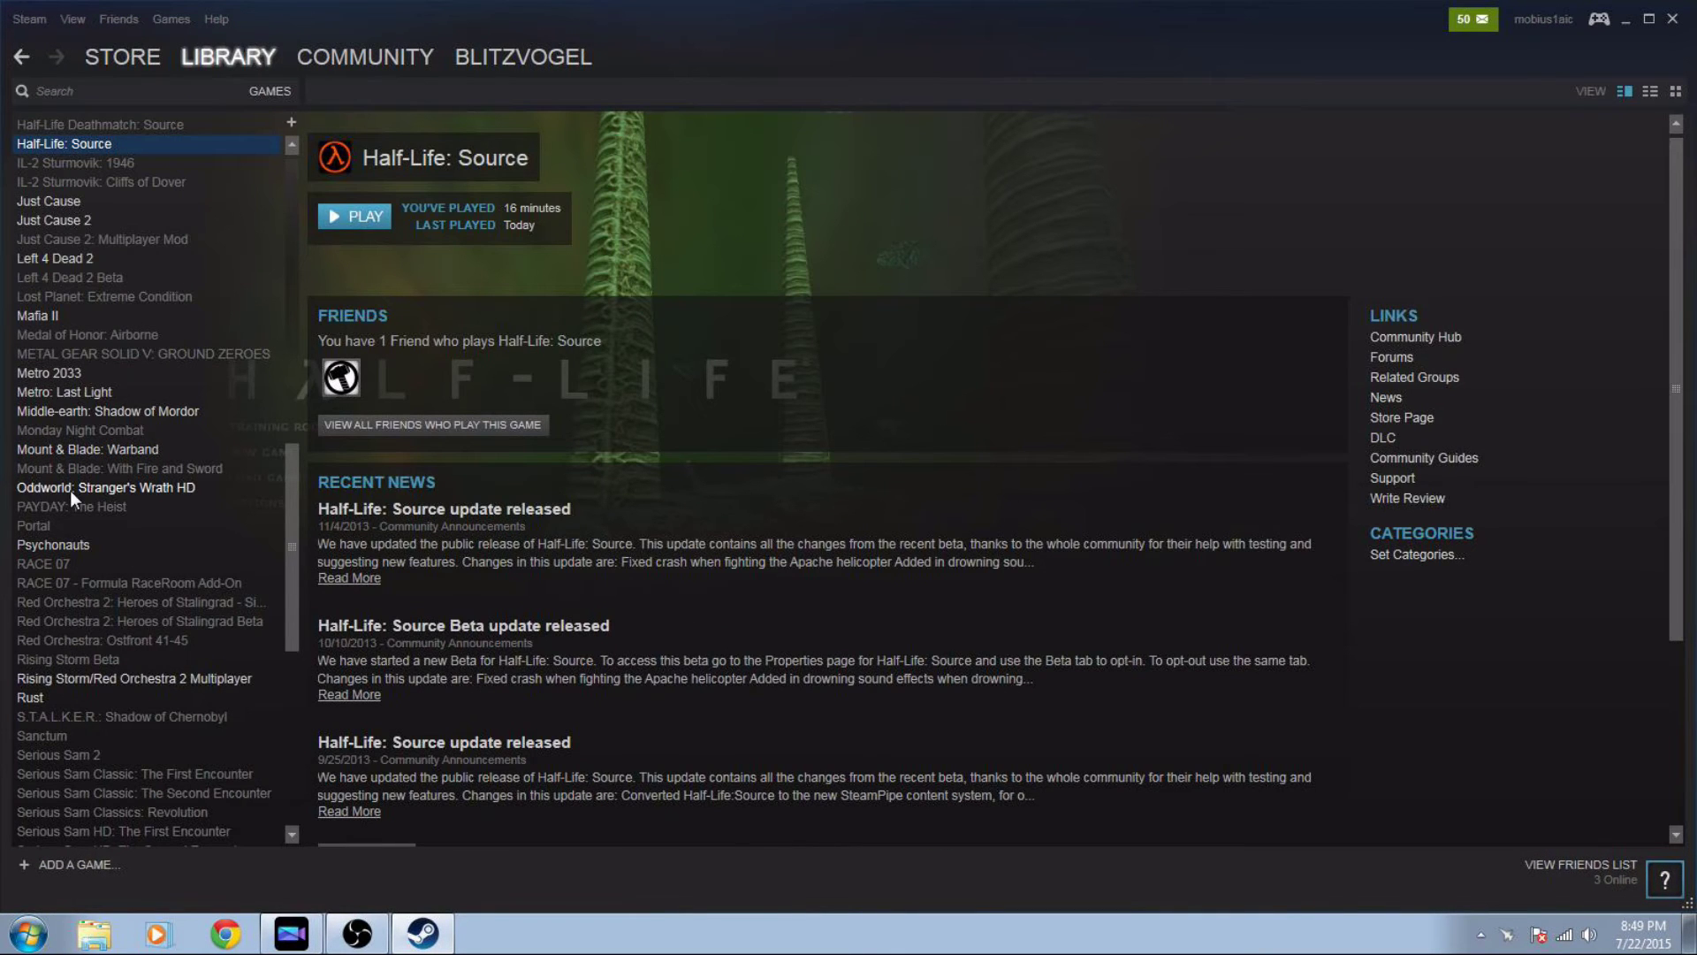
scroll(71, 489, up, 2)
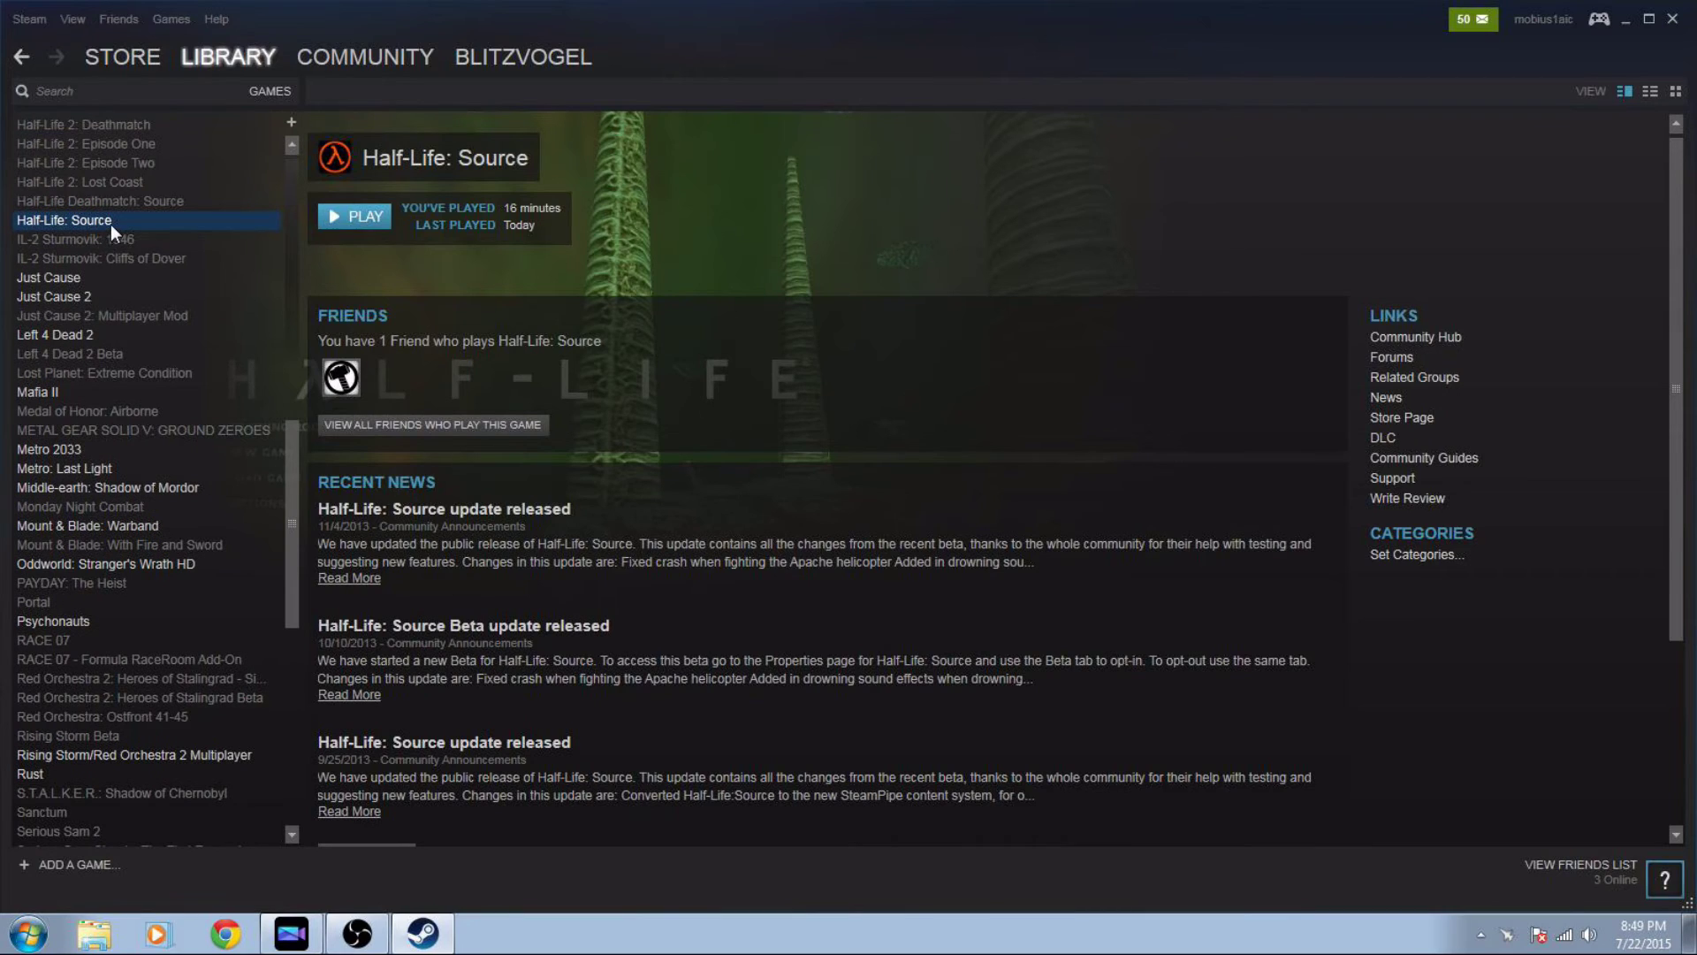
double_click(110, 224)
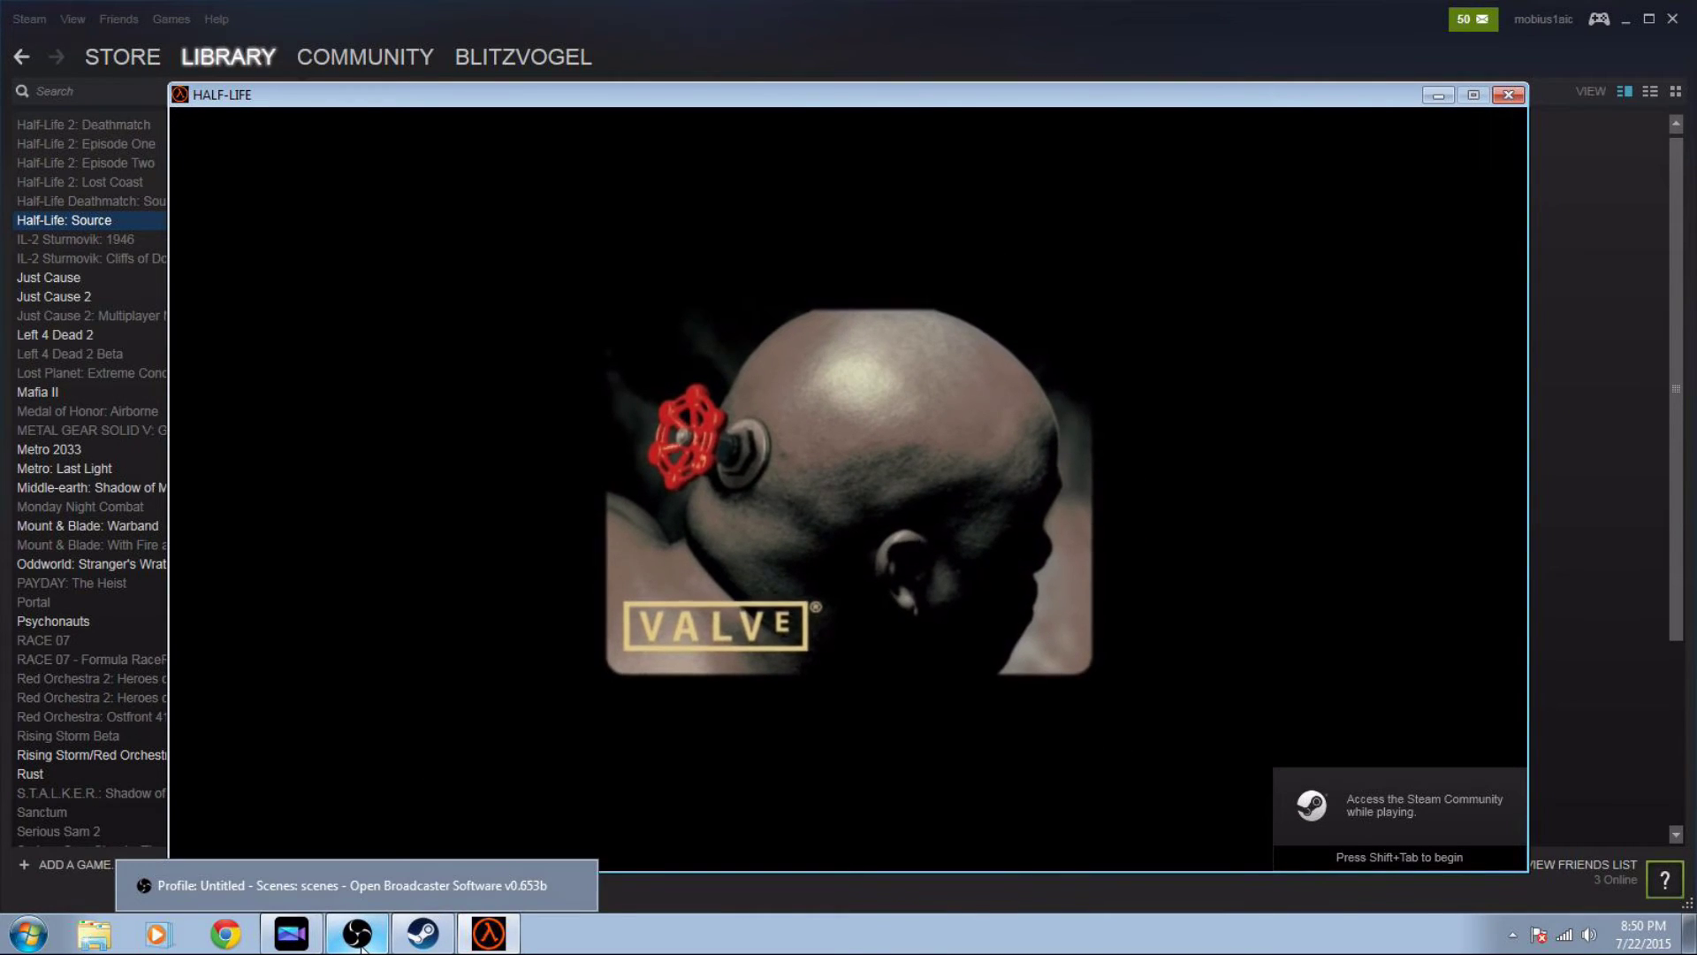
Point the Game Capture source at the running [hl2]: HALF-LIFE window after refreshing applications.
click(358, 937)
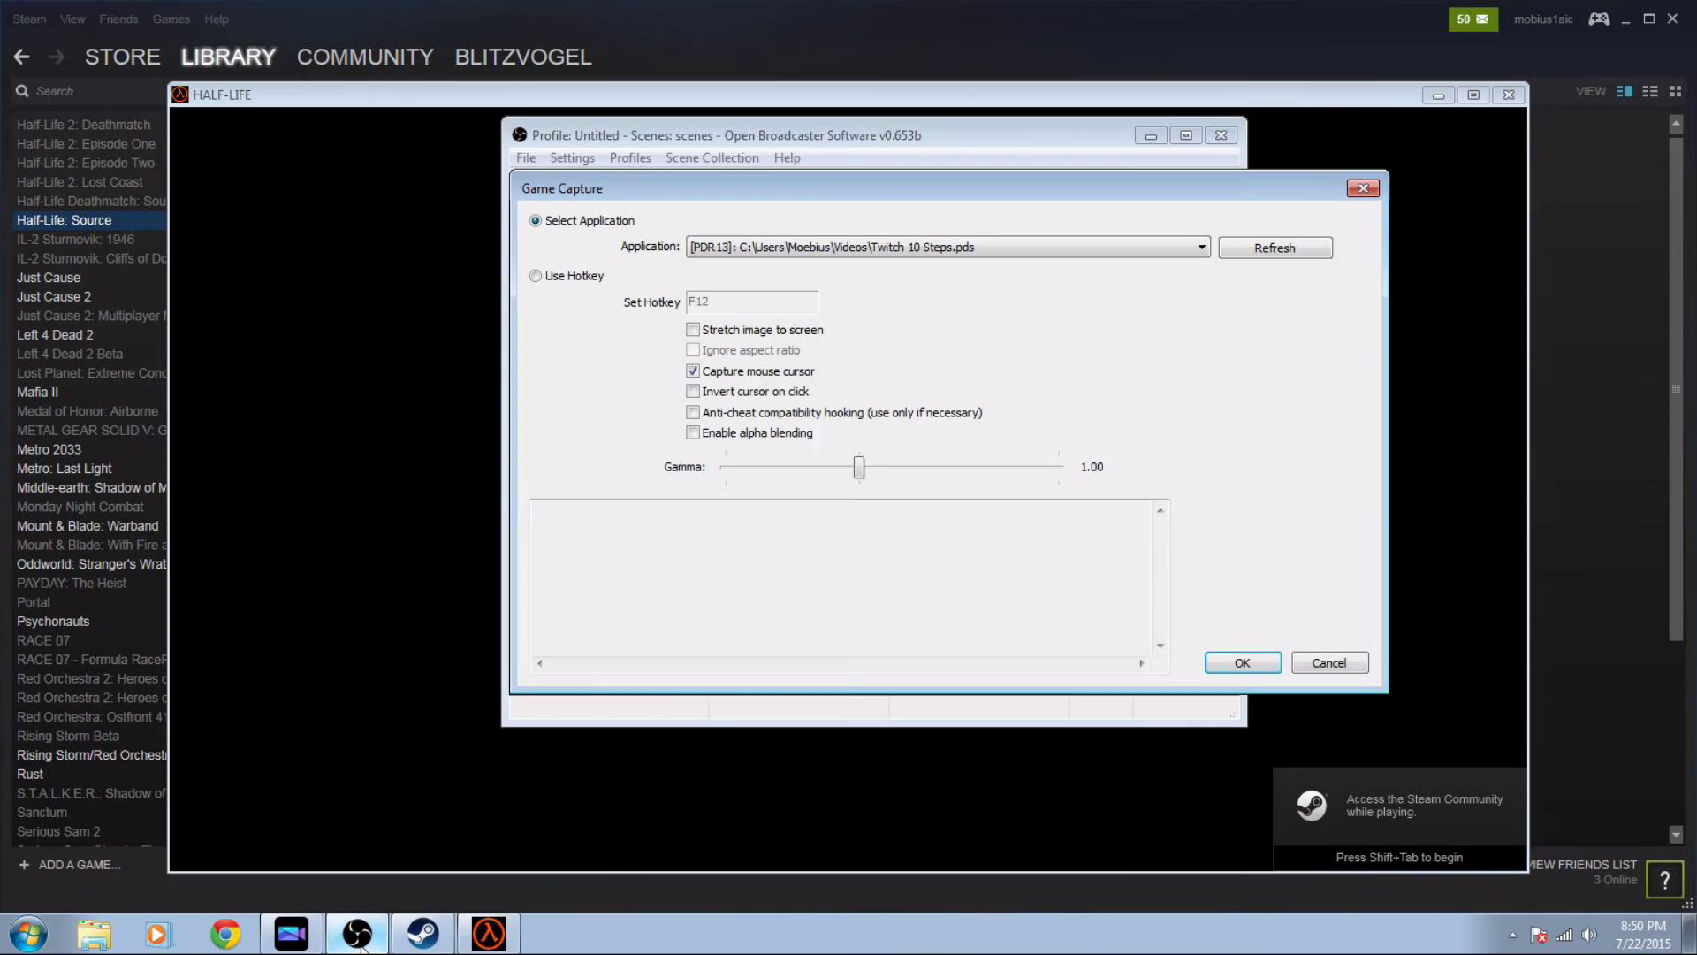
click(1098, 245)
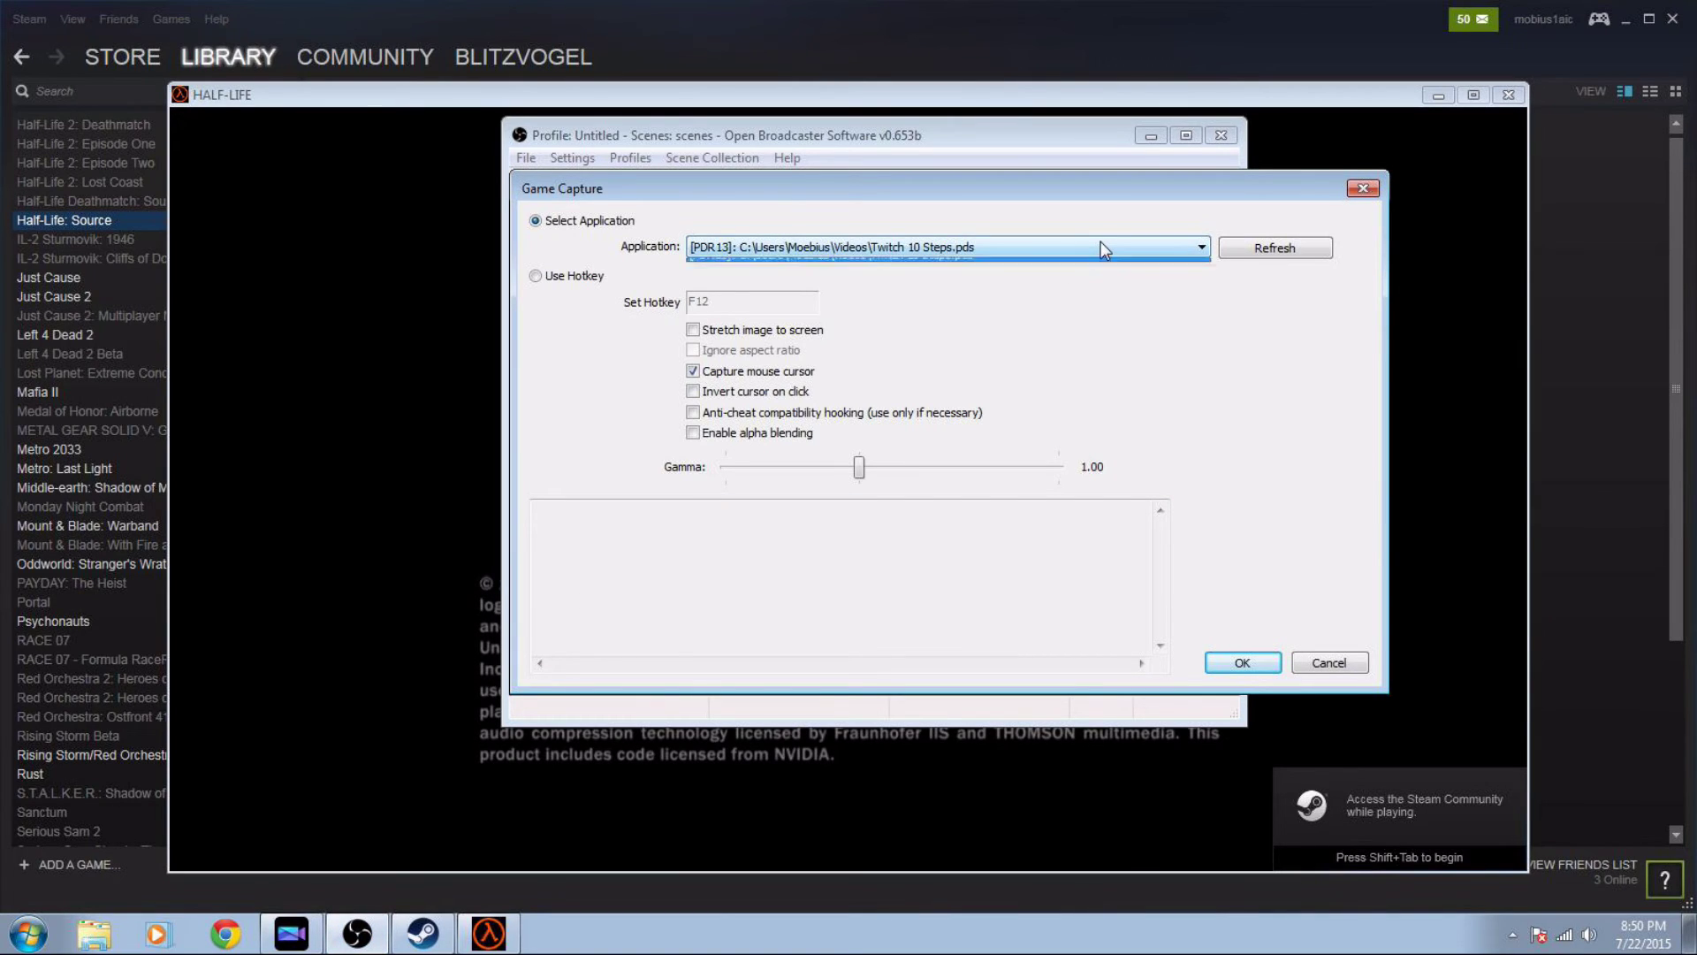
click(1096, 244)
click(1251, 238)
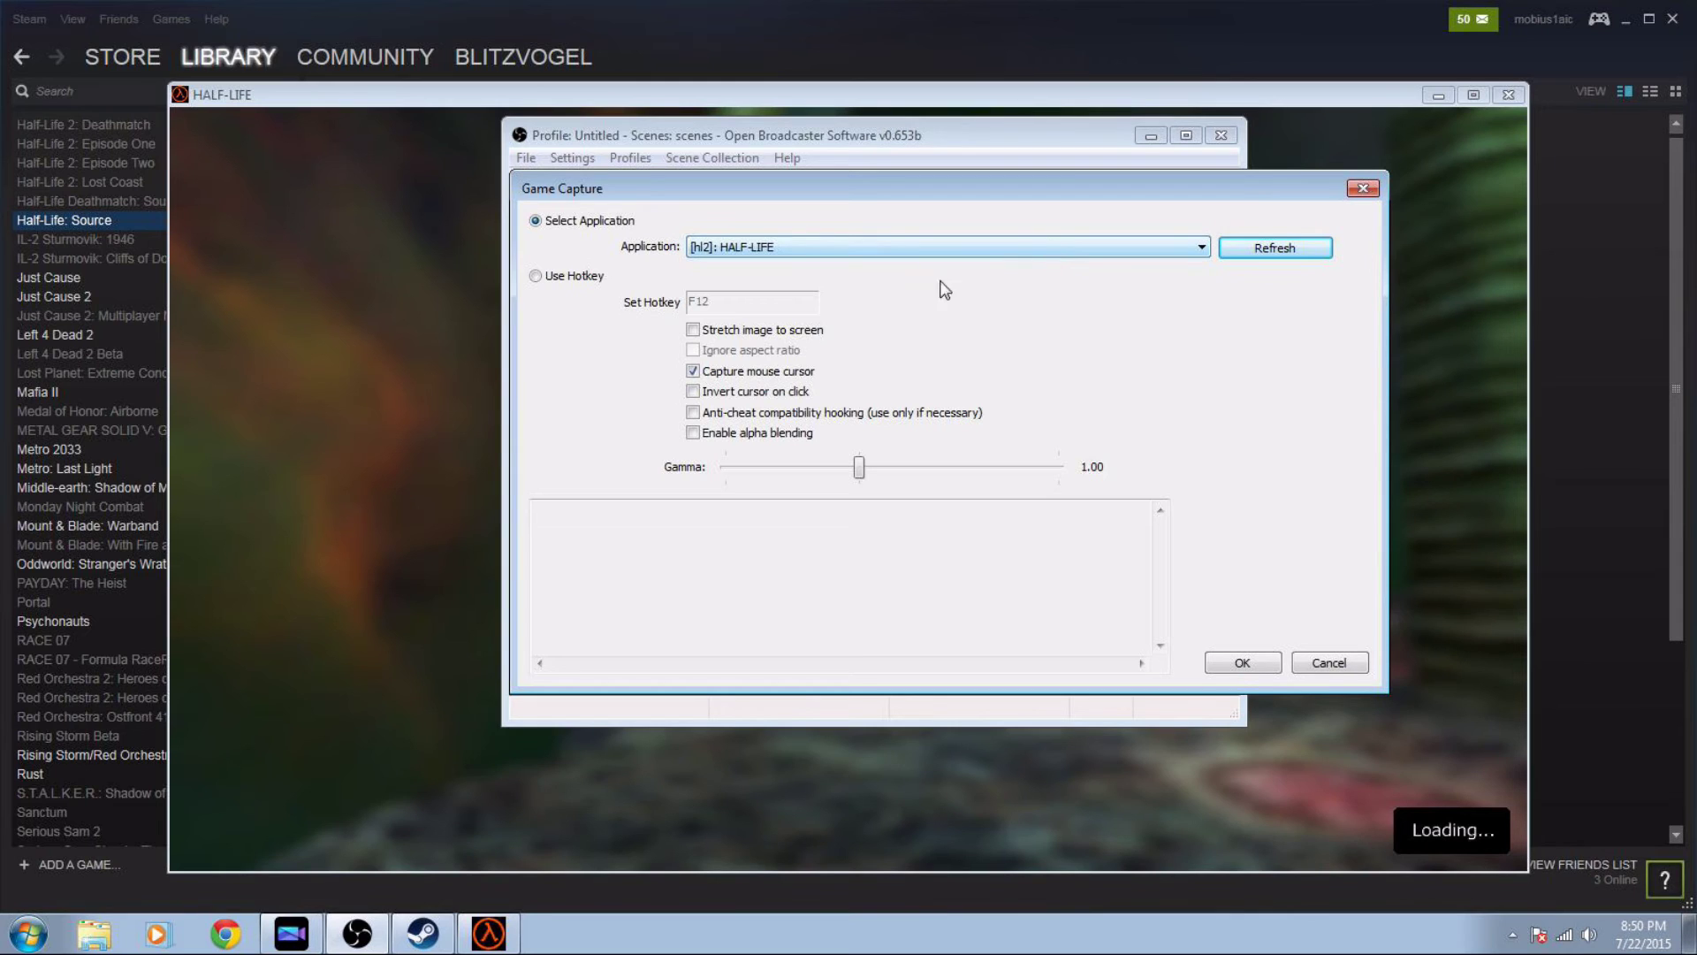
click(1243, 663)
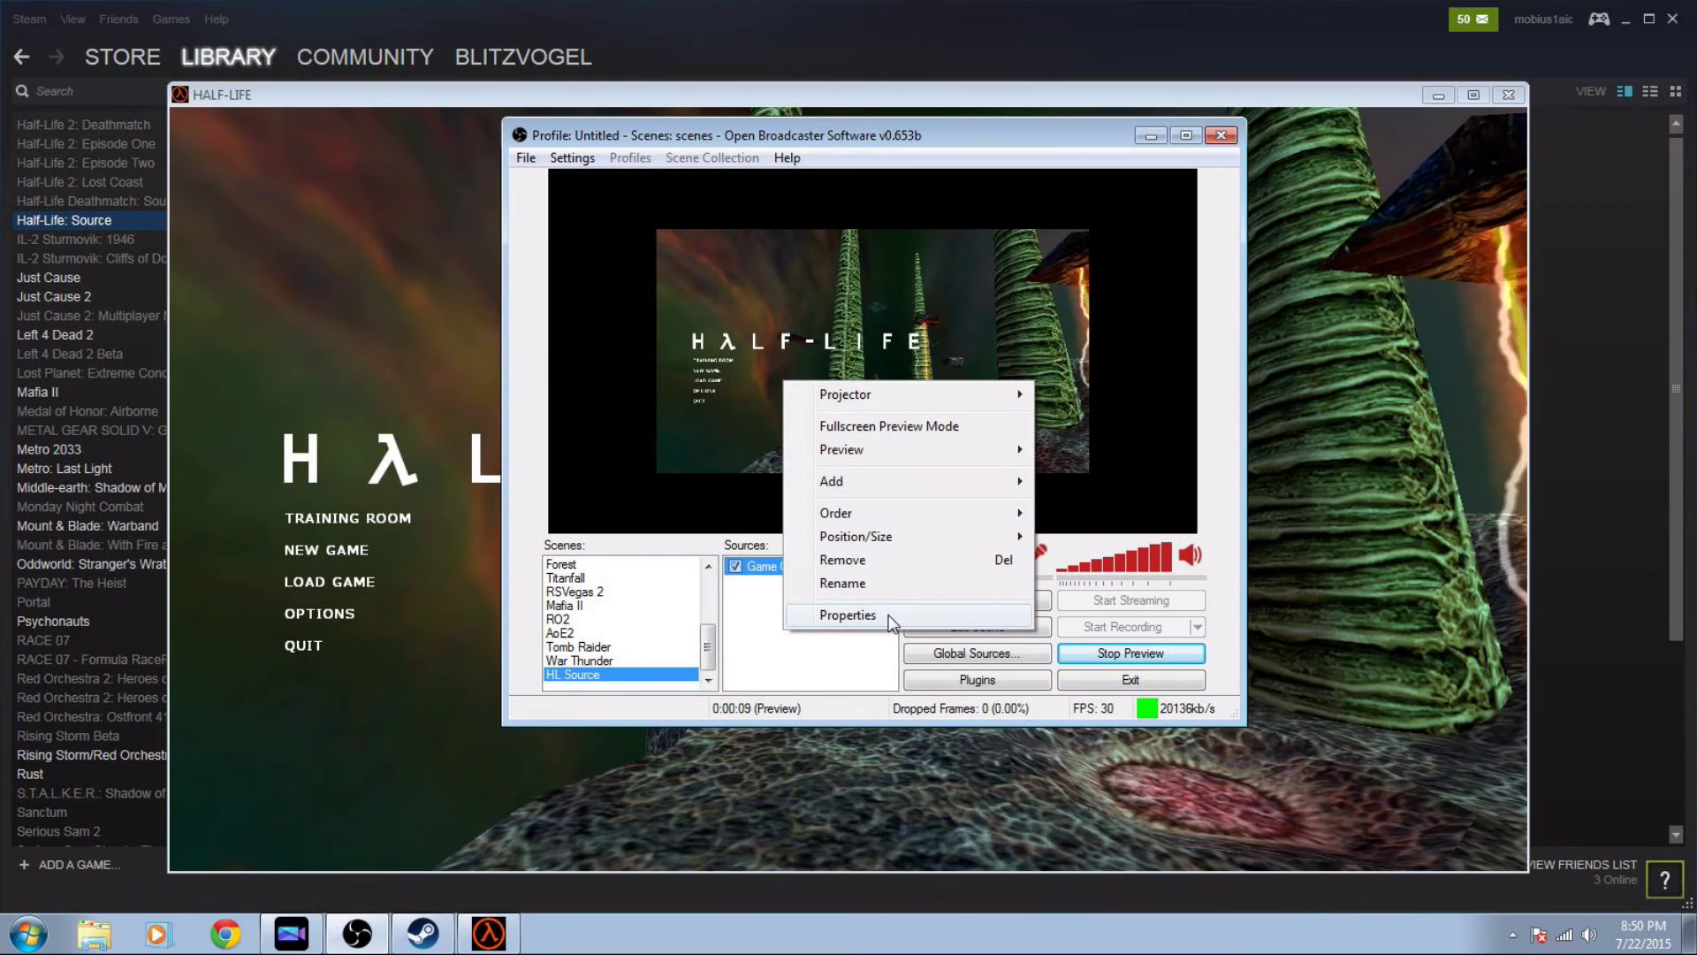
Enable Stretch image to screen in the Game Capture properties.
click(889, 617)
click(694, 329)
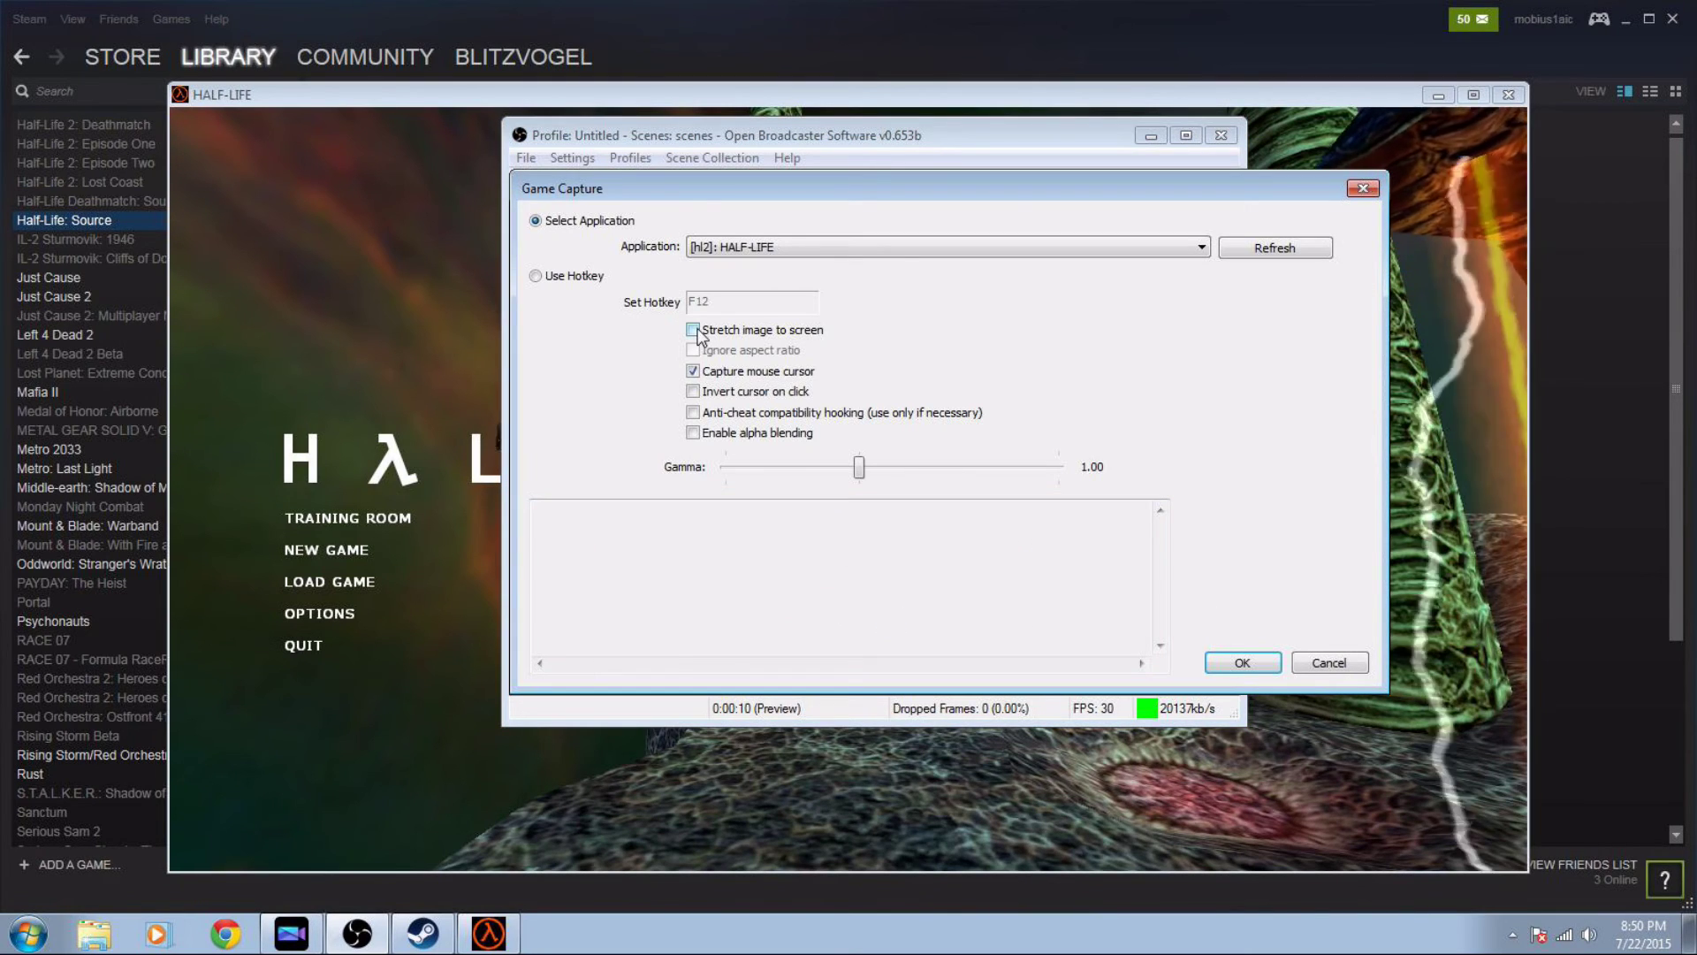
click(1243, 663)
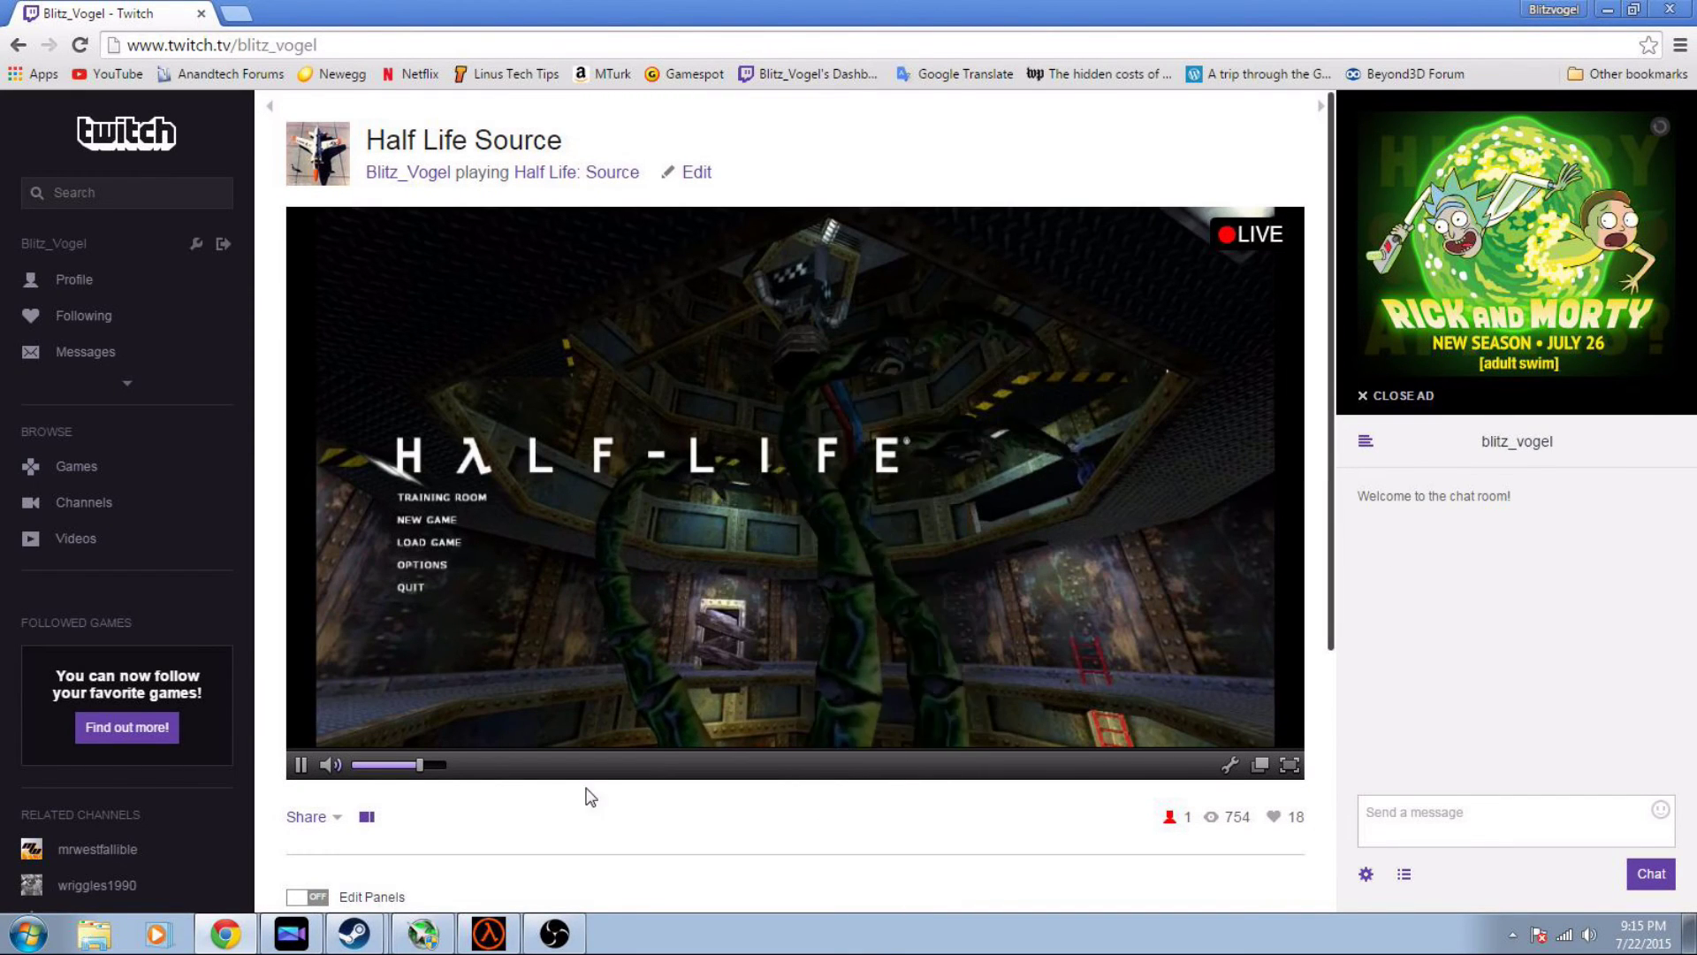
Position the OBS window beside the live Twitch player so its scene list shows.
click(554, 933)
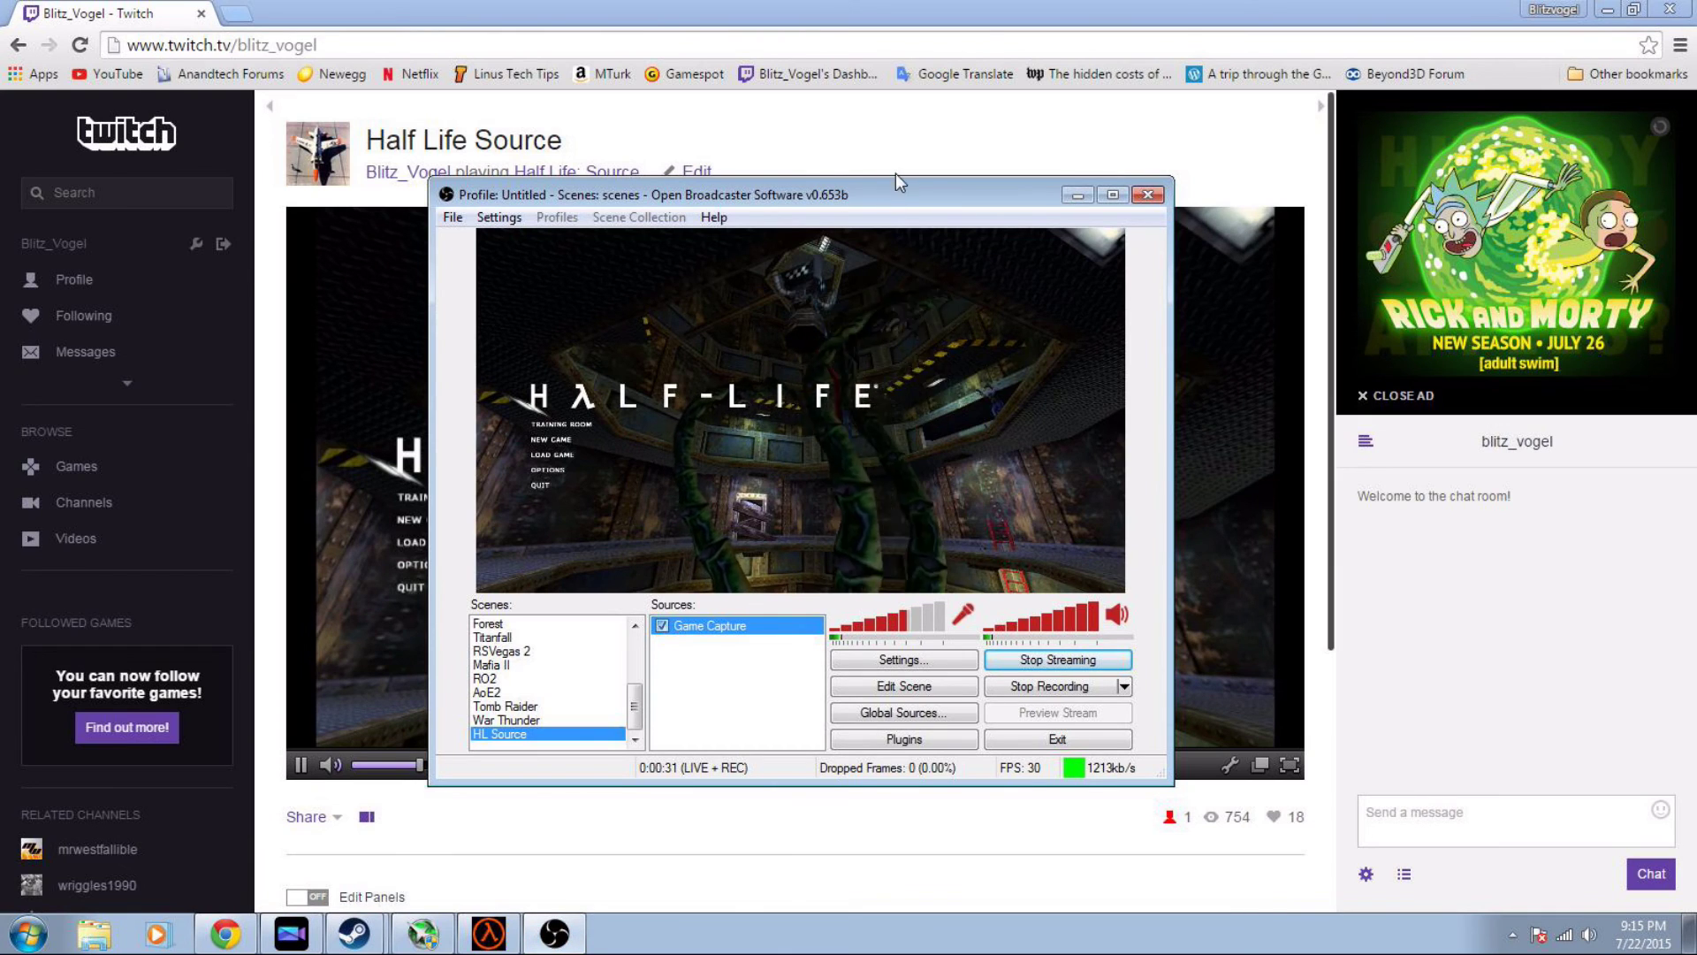
drag(880, 194, 307, 94)
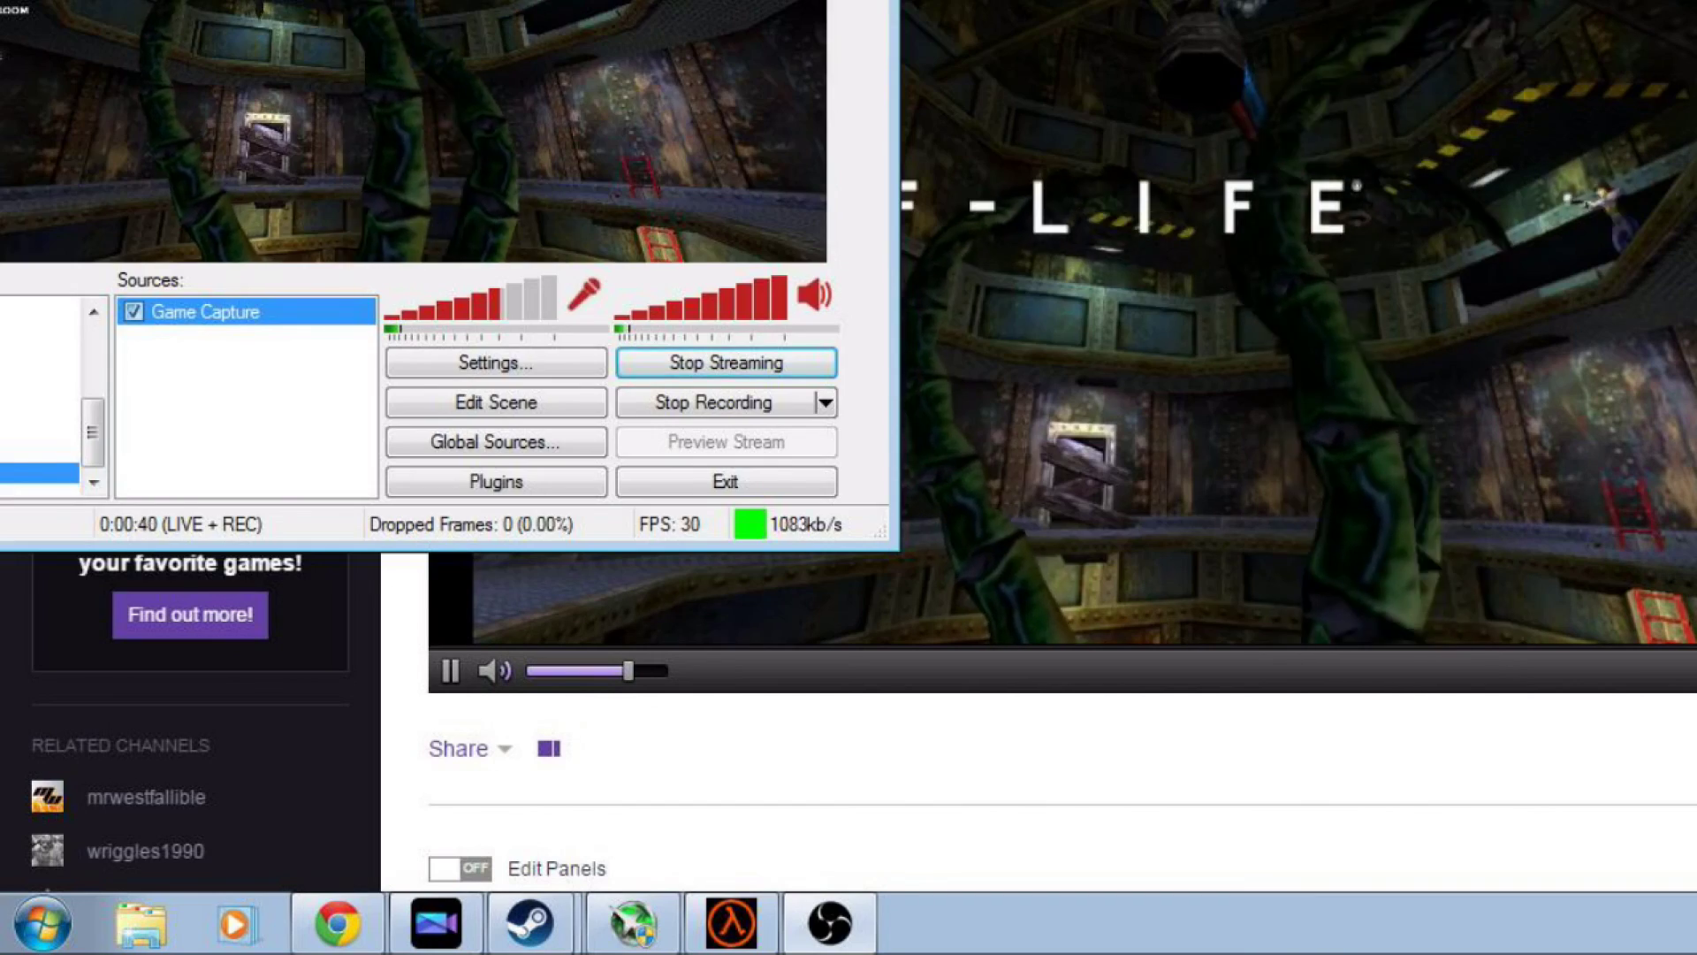
drag(308, 93, 546, 110)
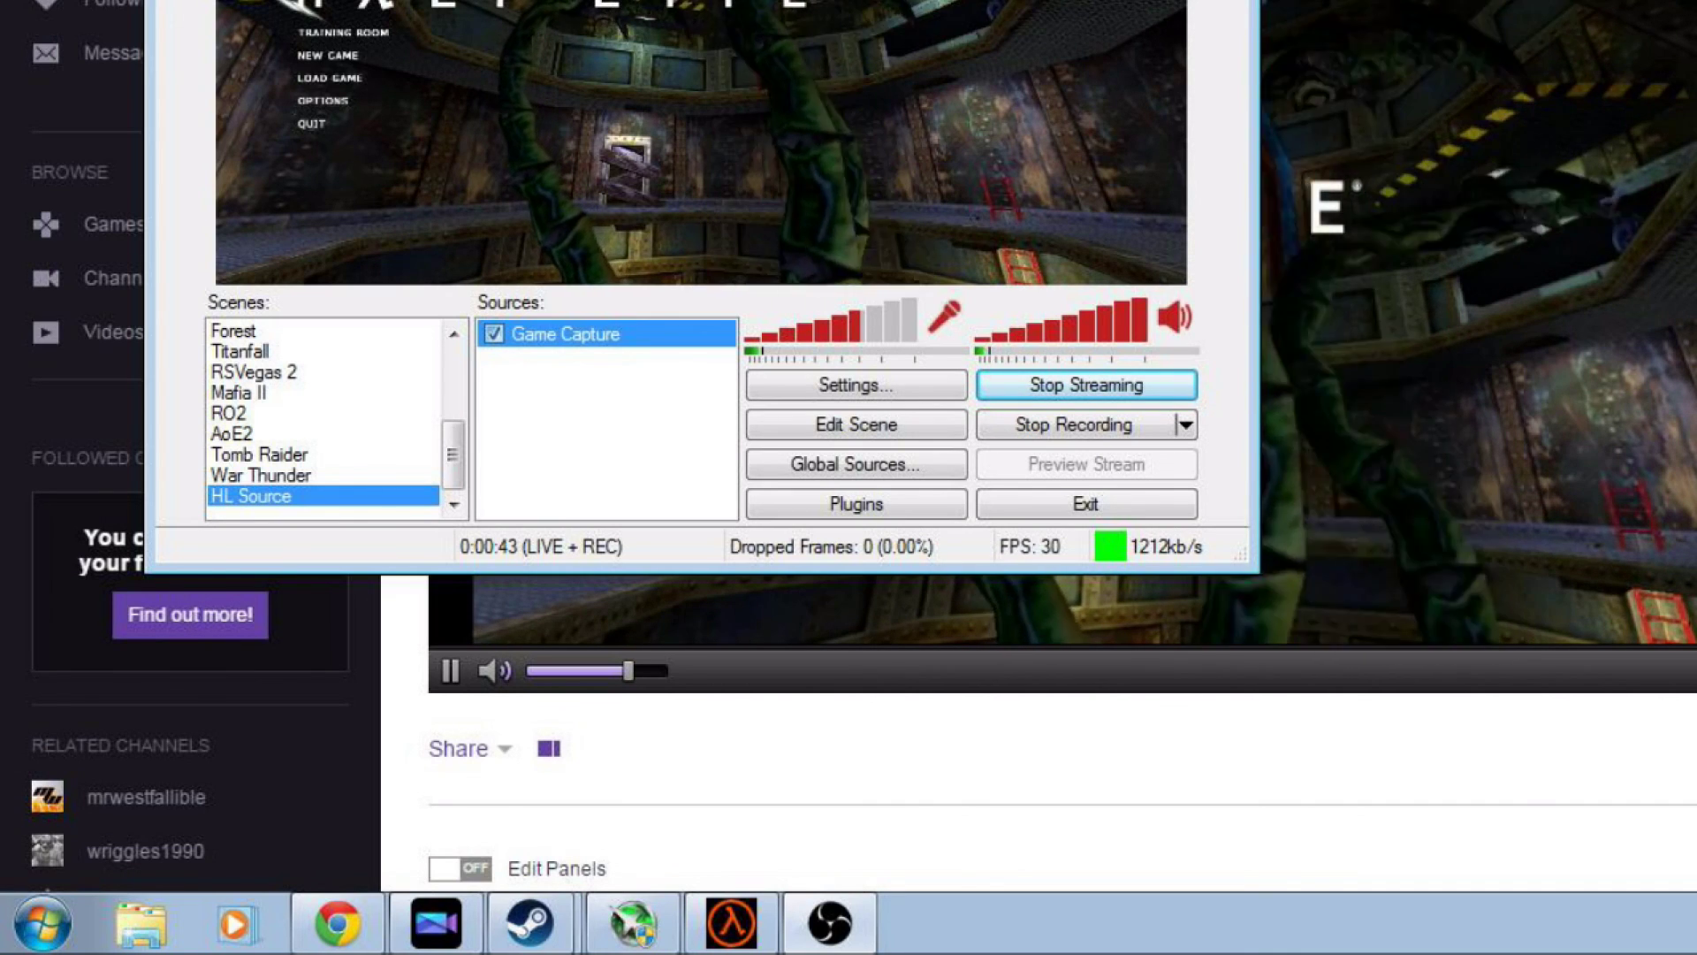
mouse_move(1167, 2)
mouse_down()
mouse_move(1111, 0)
mouse_move(1183, 10)
mouse_up()
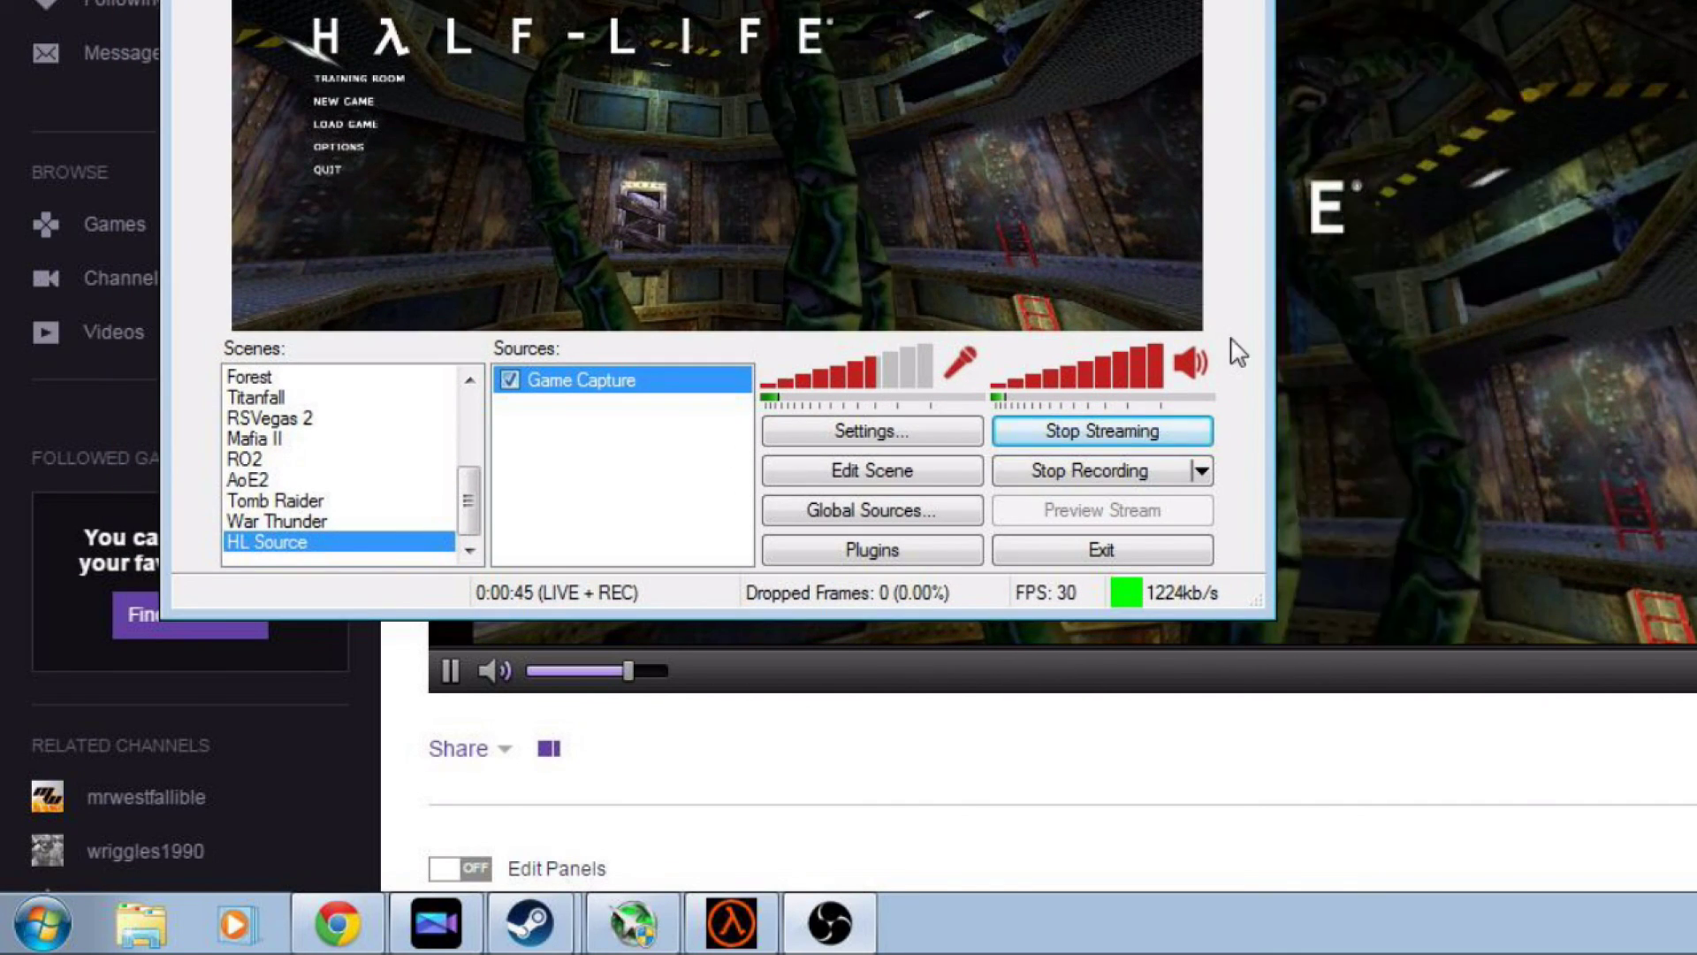